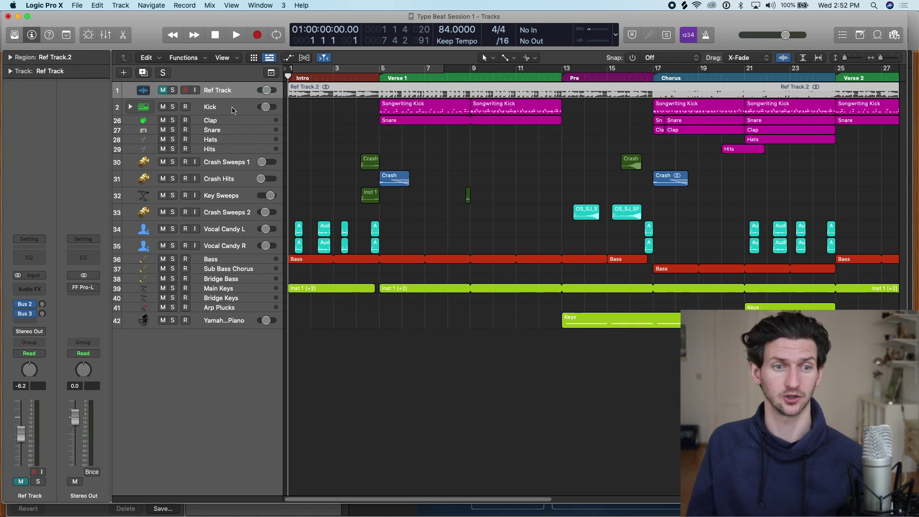
- Select the Kick track and nudge its volume fader up
left_click(233, 110)
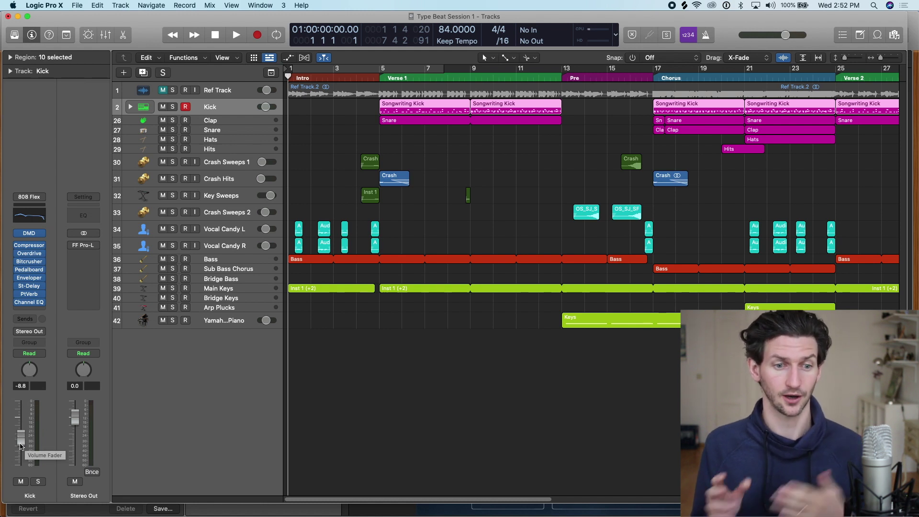
mouse_move(21, 441)
left_mouse_down()
mouse_move(18, 414)
mouse_move(27, 442)
left_mouse_up()
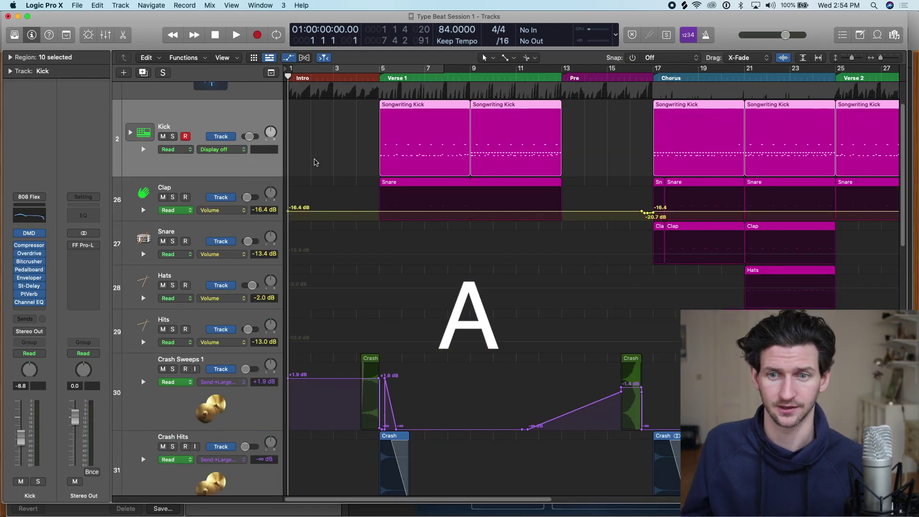
- Keep the Ref Track's automation mode on Read
scroll(315, 163, "up", 5)
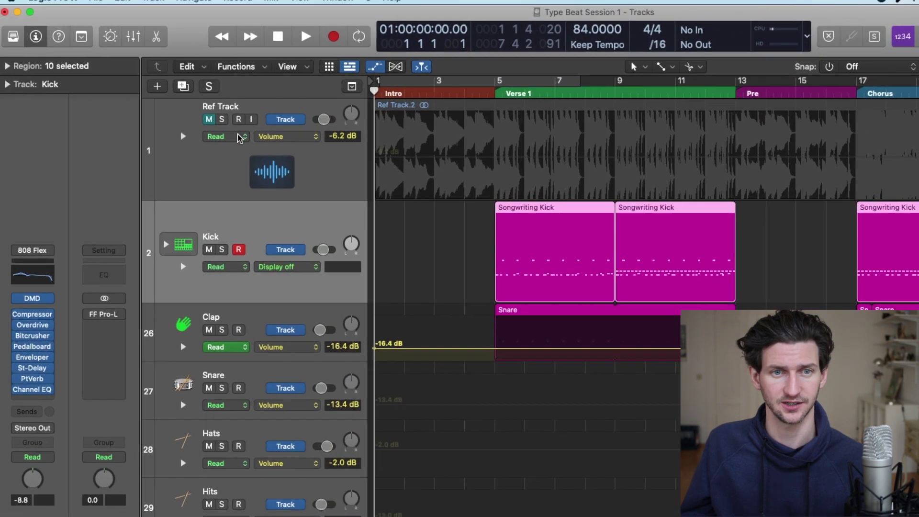
left_click(168, 111)
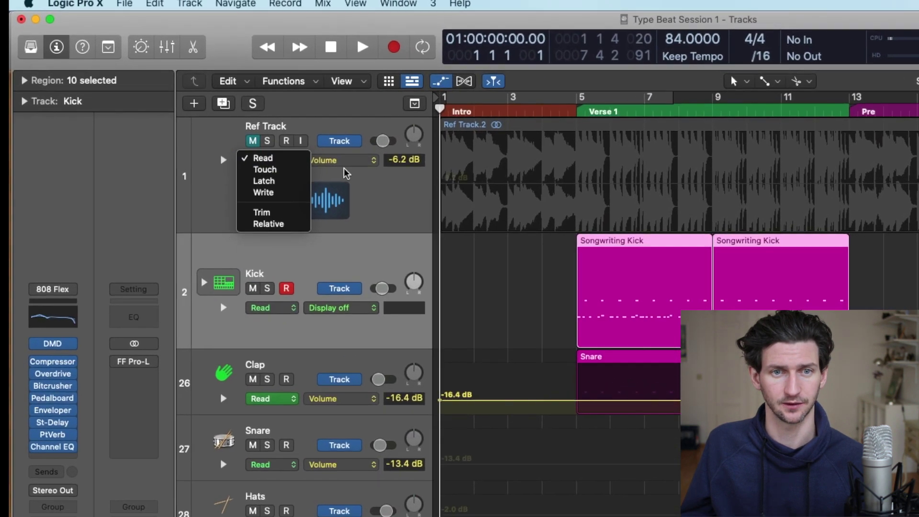
left_click(402, 177)
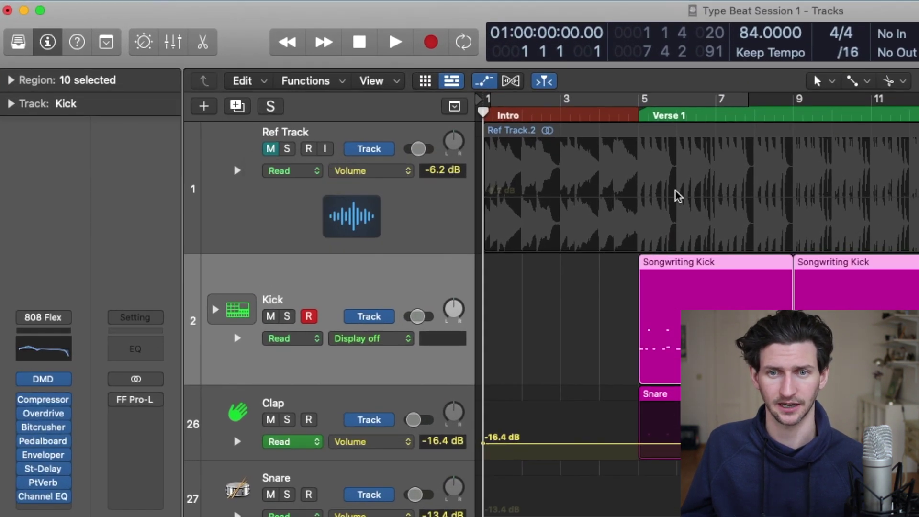
- Shrink all track heights with the vertical zoom so more of the arrangement fits
scroll(662, 237, "down", 10)
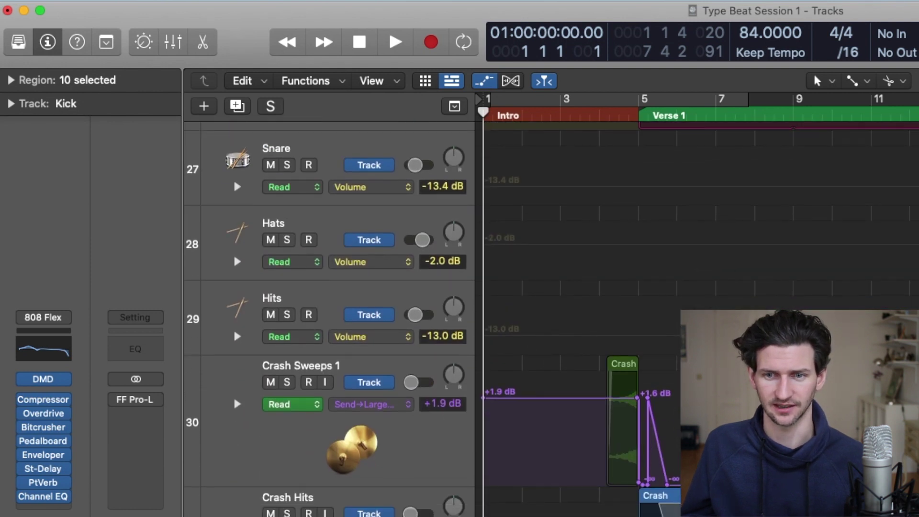
scroll(562, 437, "down", 3)
scroll(649, 483, "down", 4)
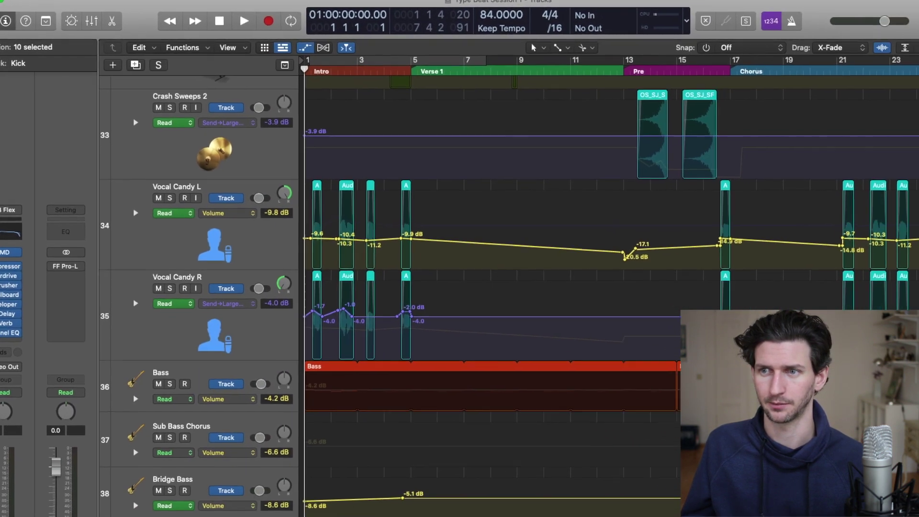
left_click_drag(918, 68, 918, 67)
left_click_drag(851, 59, 849, 59)
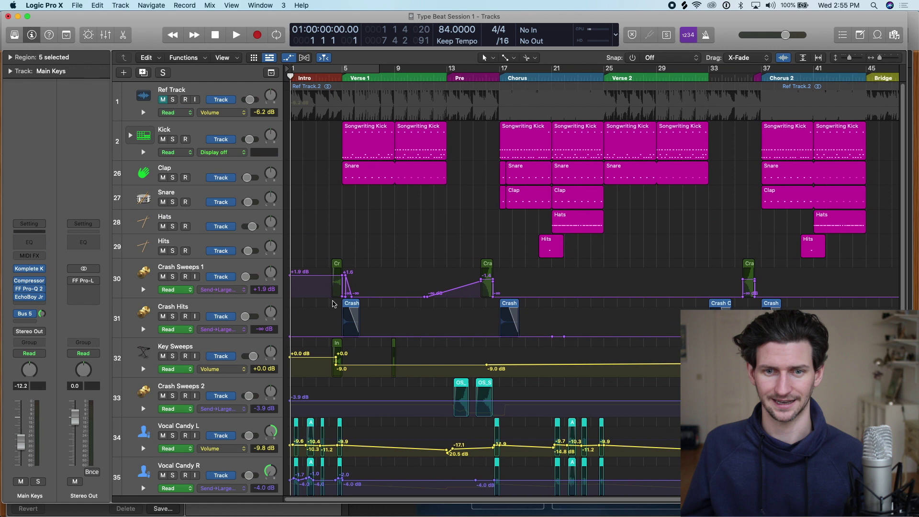
scroll(315, 351, "right", 1)
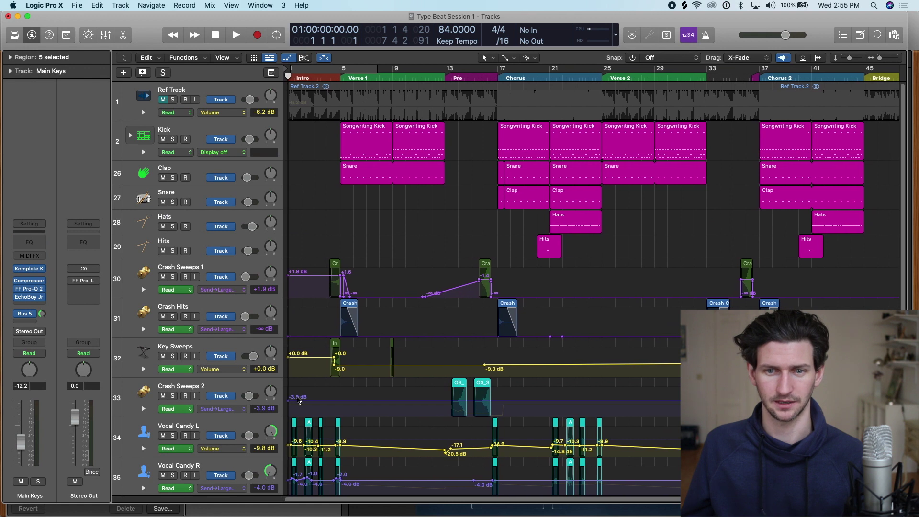
scroll(531, 433, "right", 3)
scroll(479, 406, "down", 10)
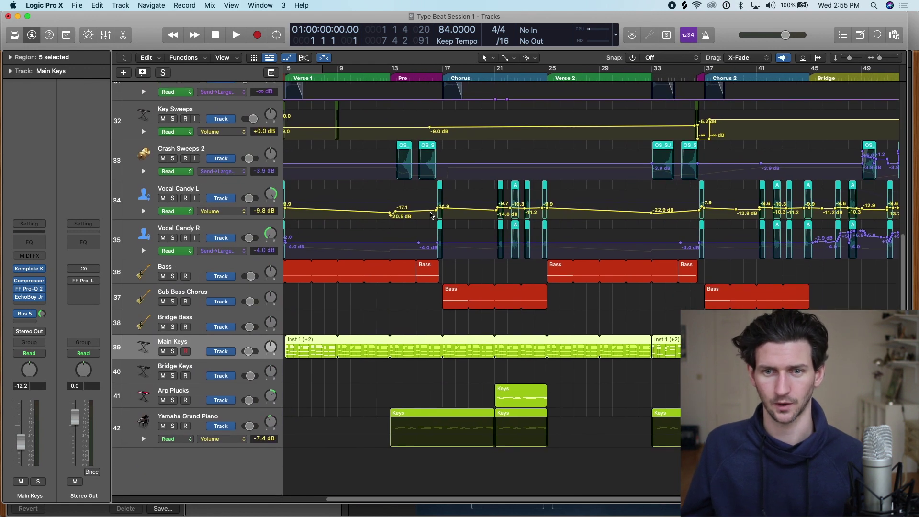
scroll(598, 249, "left", 5)
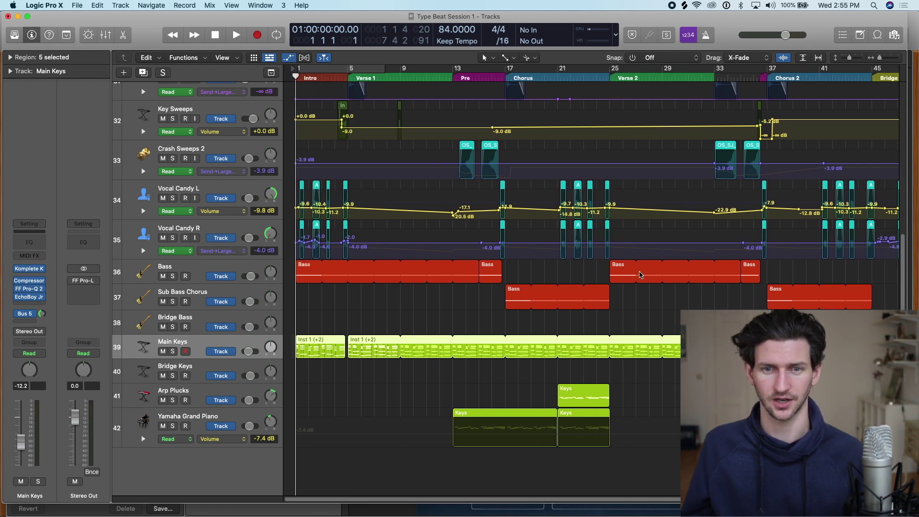
- Hide the automation lanes on every track
key("a")
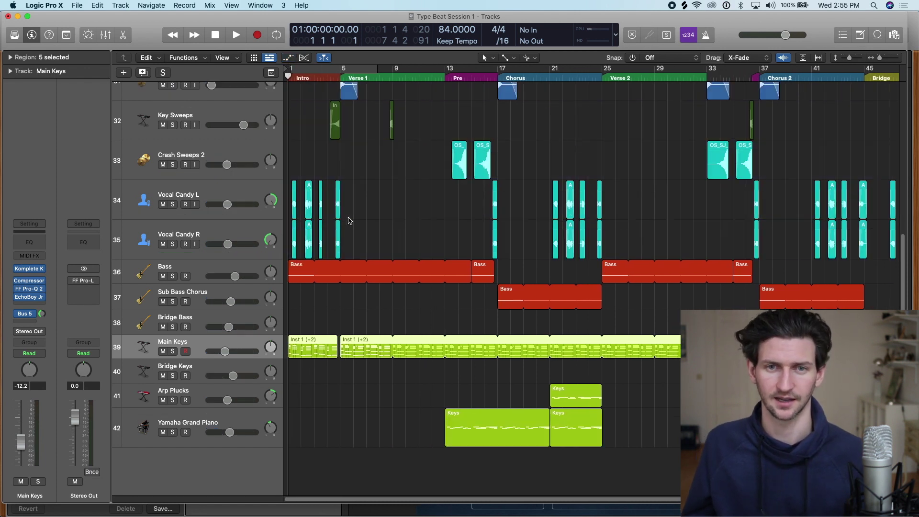
key("a")
key("a")
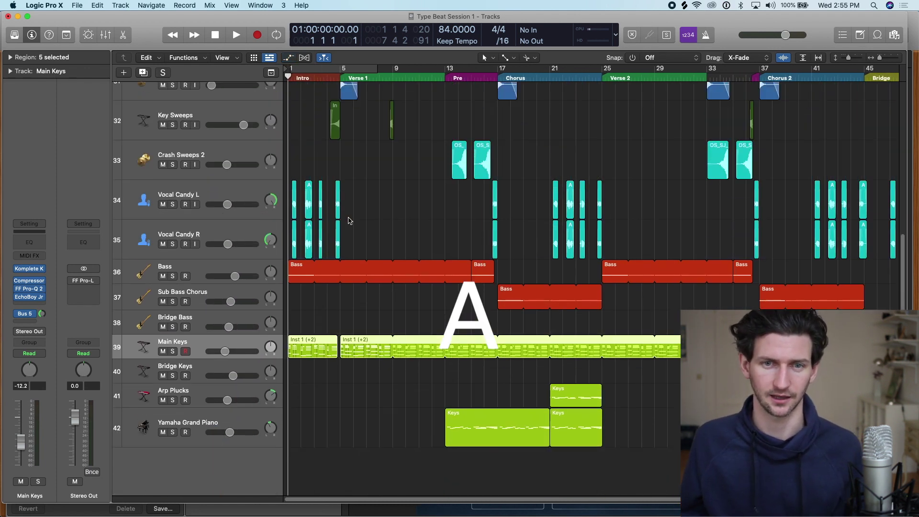
key("a")
key("a")
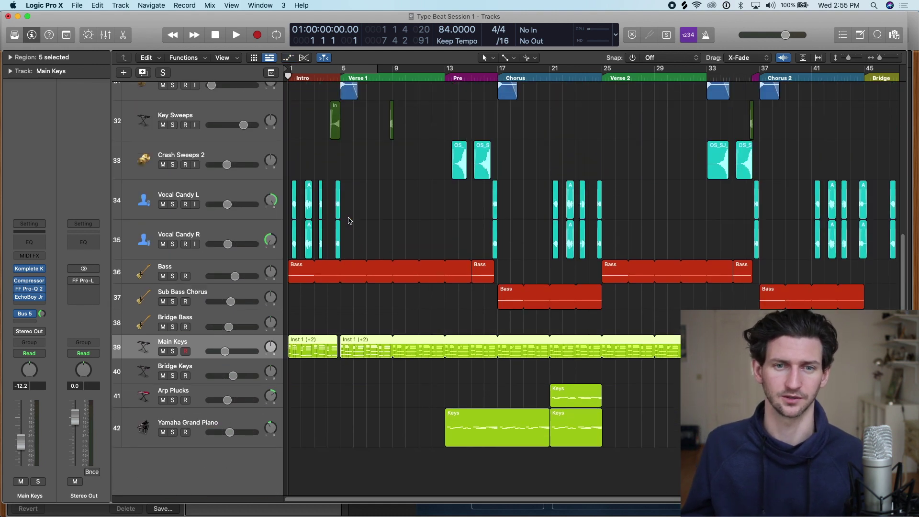
scroll(329, 236, "up", 3)
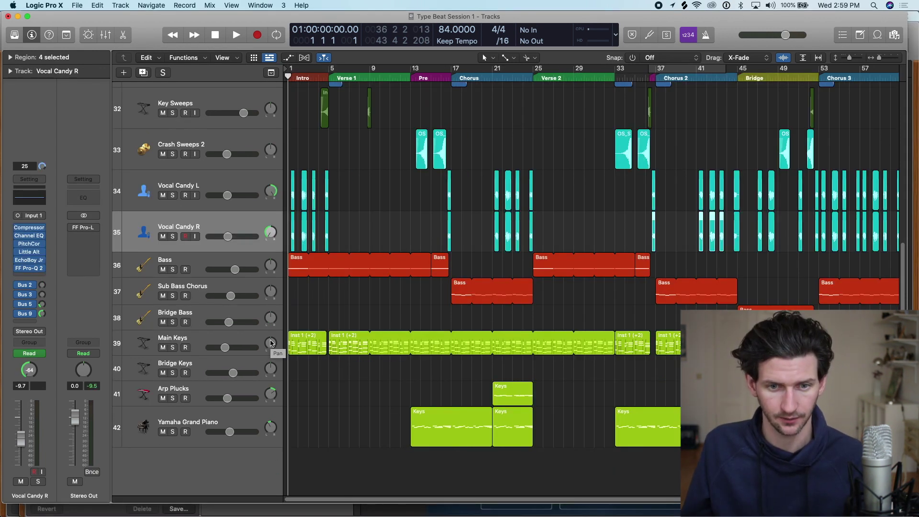
- Select the Main Keys track
left_click(233, 337)
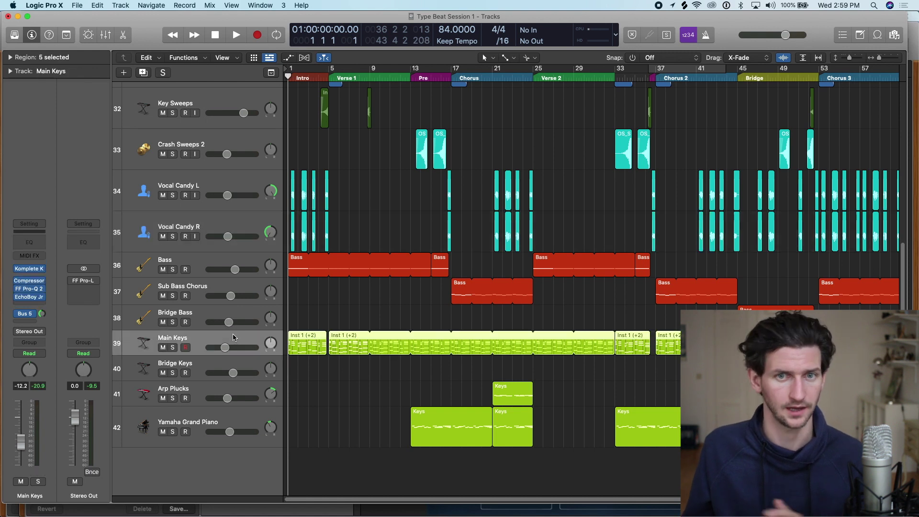
scroll(284, 309, "up", 1)
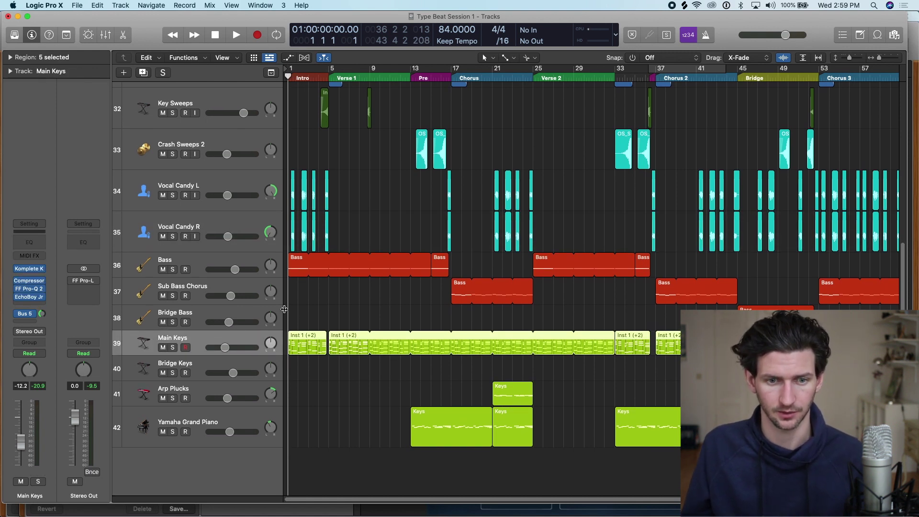
- Show the automation lanes on every track
key("a")
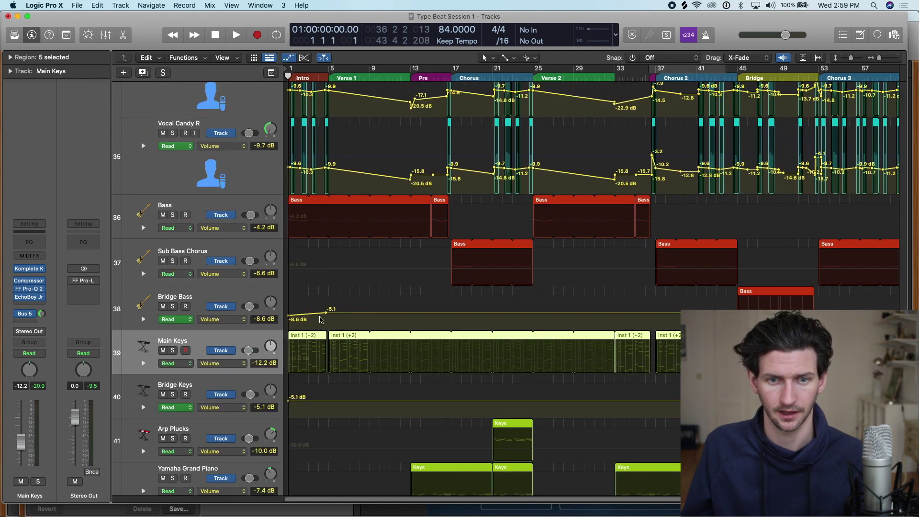
scroll(301, 364, "down", 4)
scroll(308, 268, "up", 5)
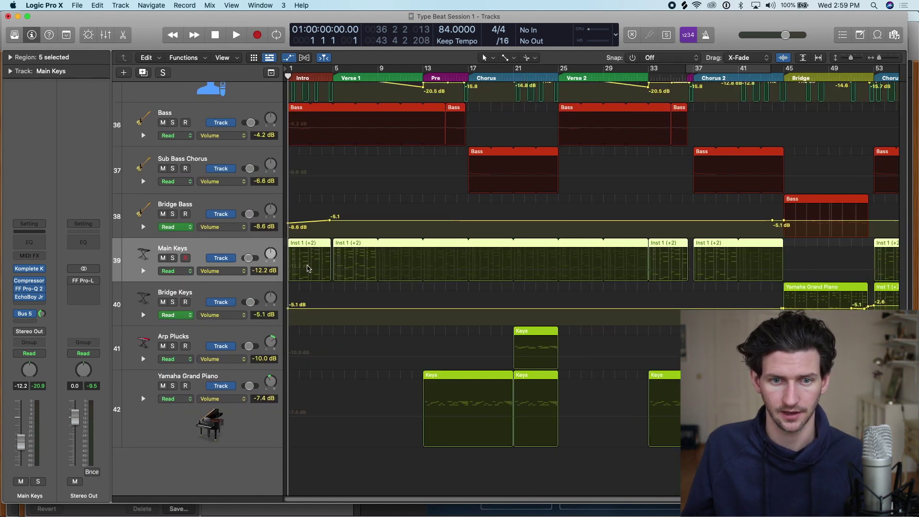
scroll(308, 268, "up", 3)
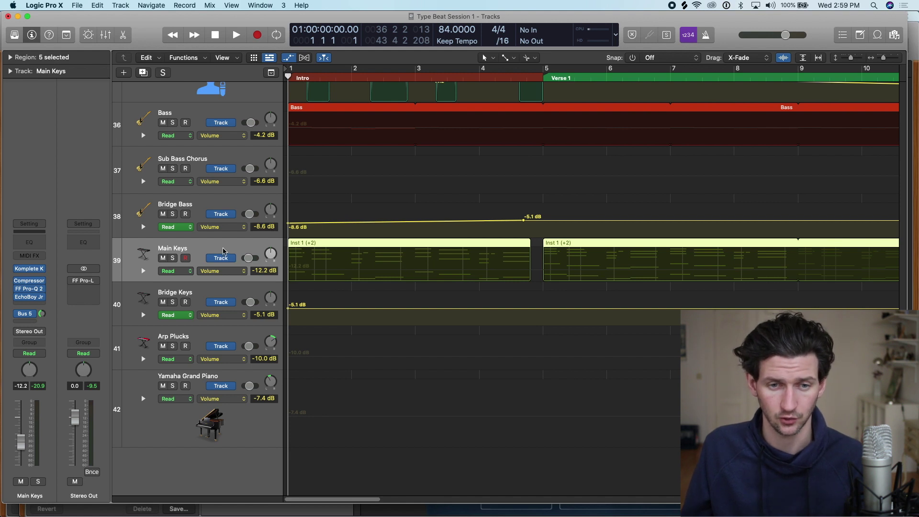
- Browse the Main Keys automation parameter list without changing the lane
left_click(222, 271)
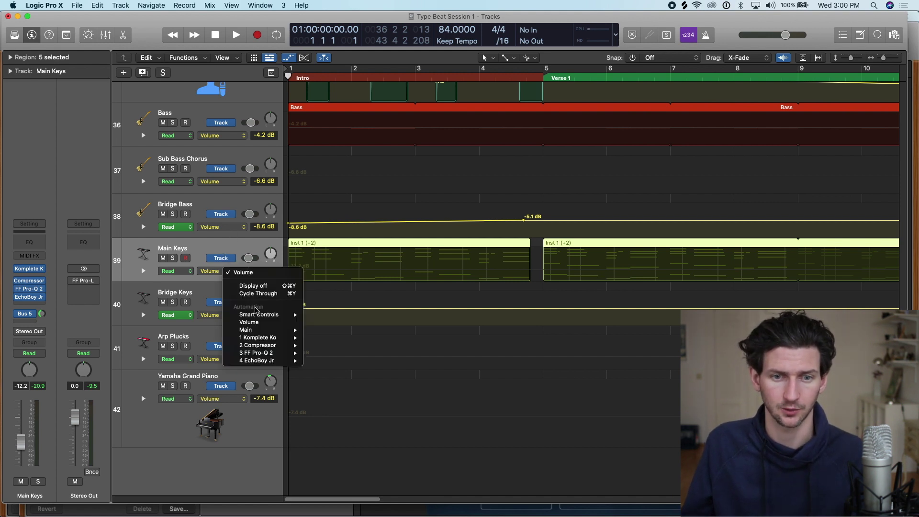
mouse_move(261, 318)
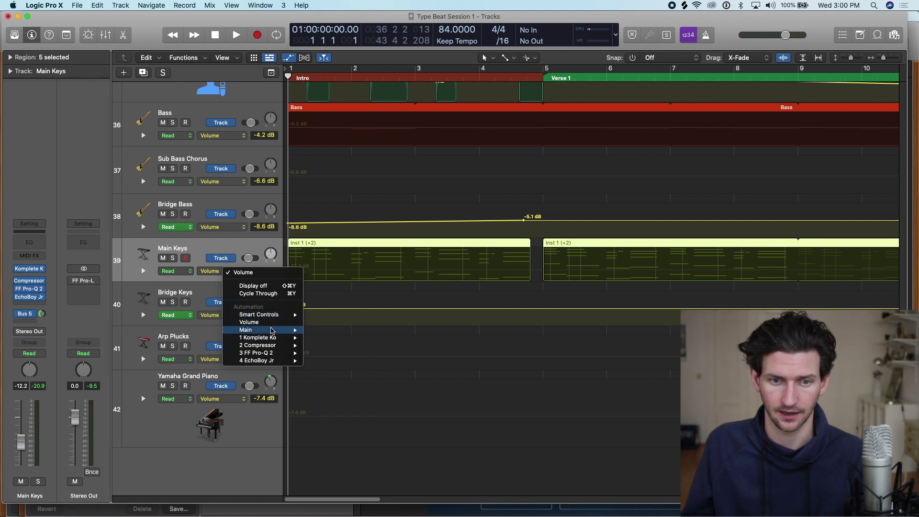
mouse_move(275, 332)
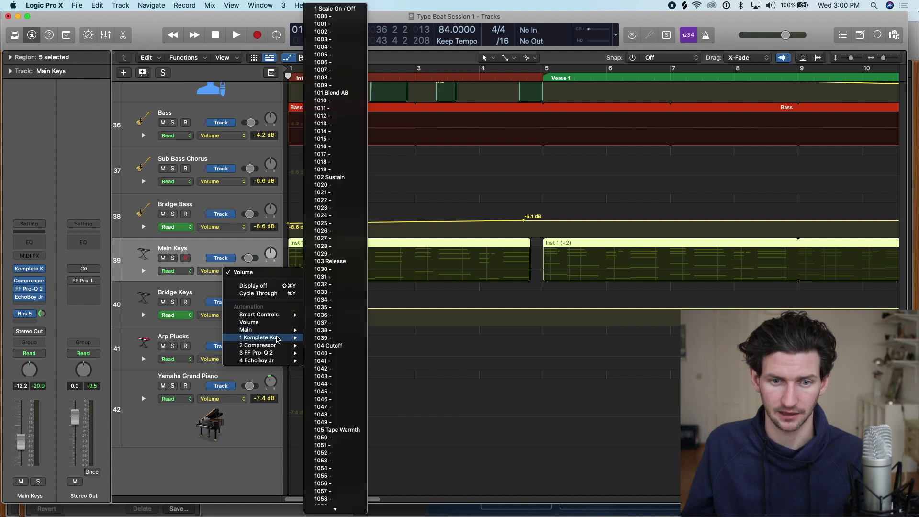
mouse_move(277, 363)
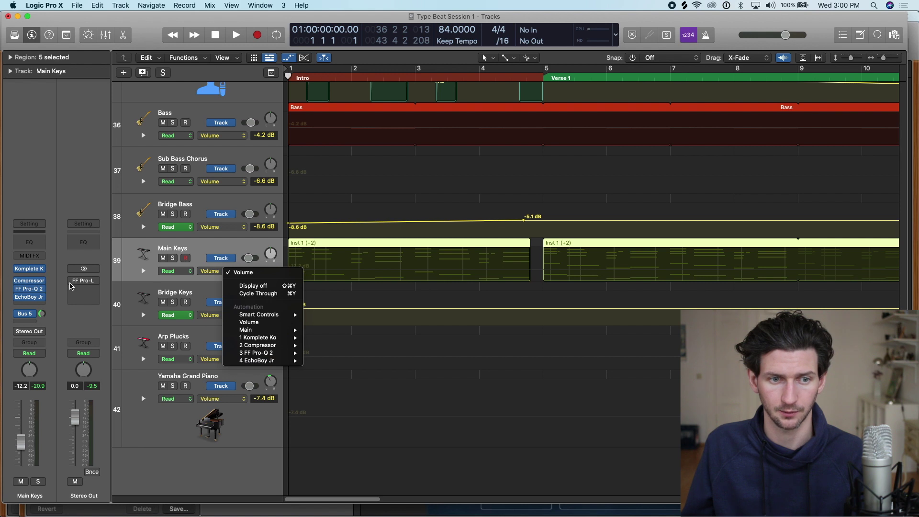
mouse_move(232, 359)
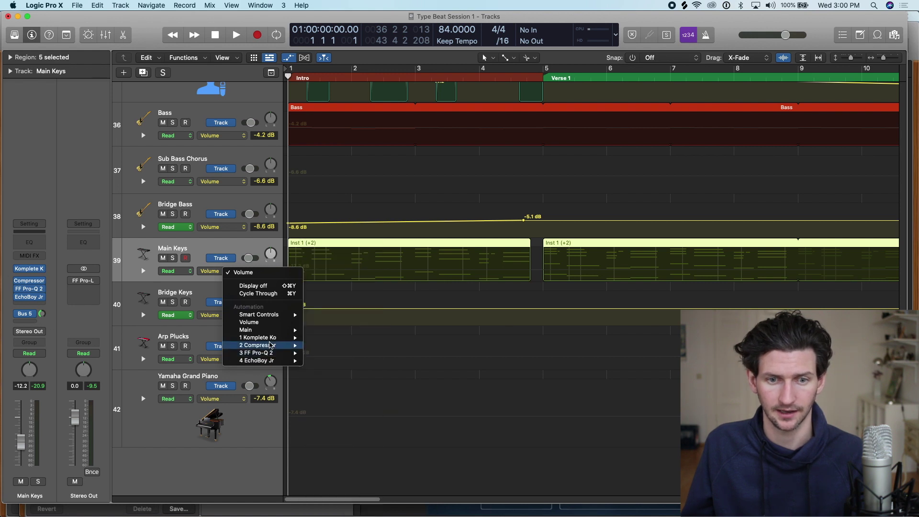
mouse_move(270, 340)
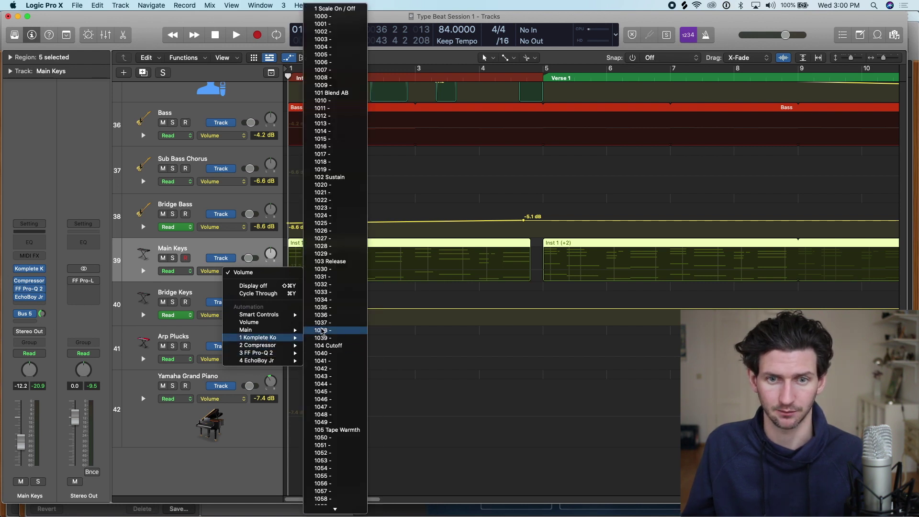
scroll(322, 330, "down", 10)
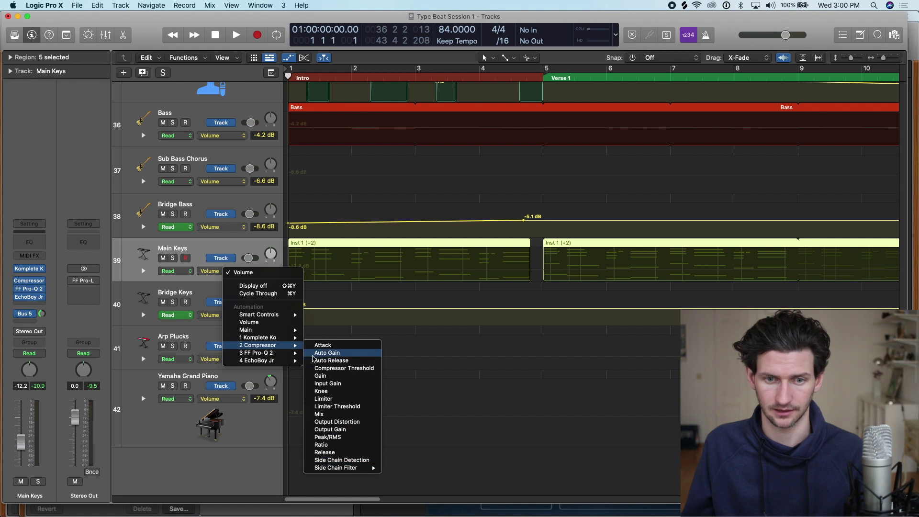
left_click(57, 273)
- Check the Main Keys Compressor, keep Volume as the shown lane, and deselect regions
left_click(30, 282)
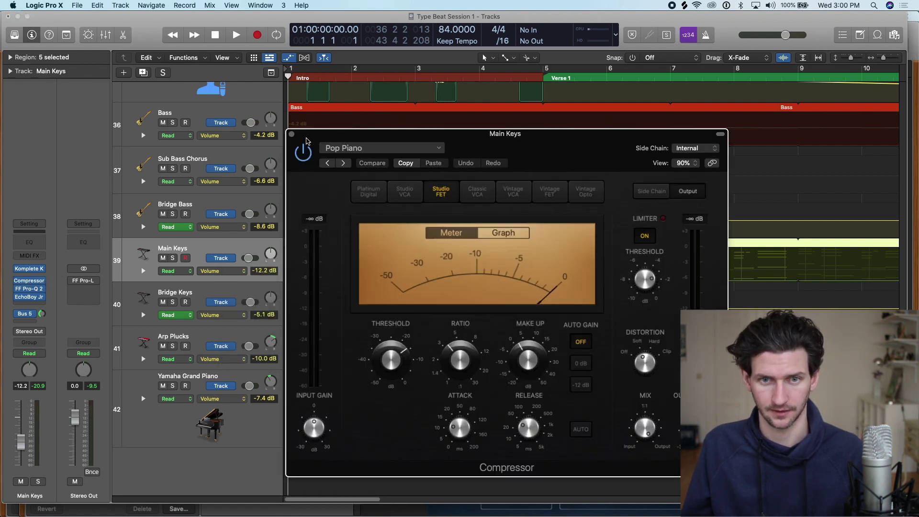
left_click(292, 135)
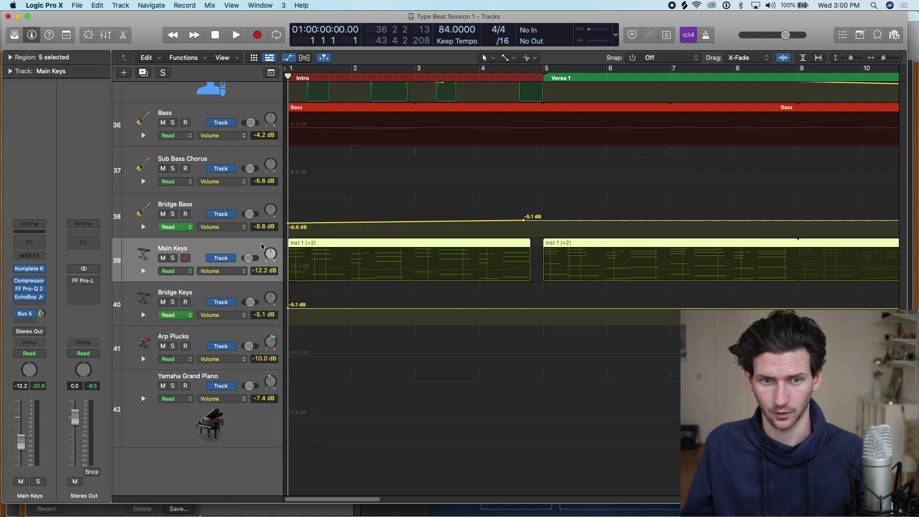
left_click(241, 277)
left_click(240, 277)
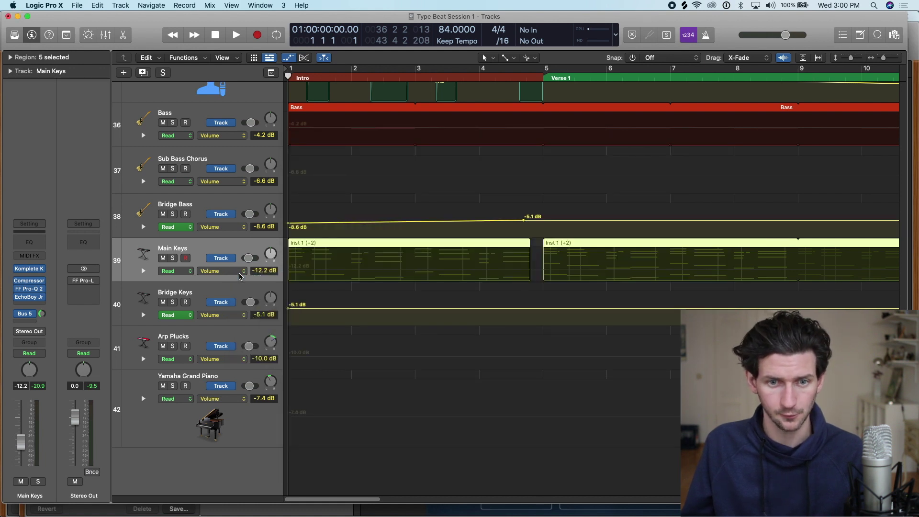
left_click(365, 263)
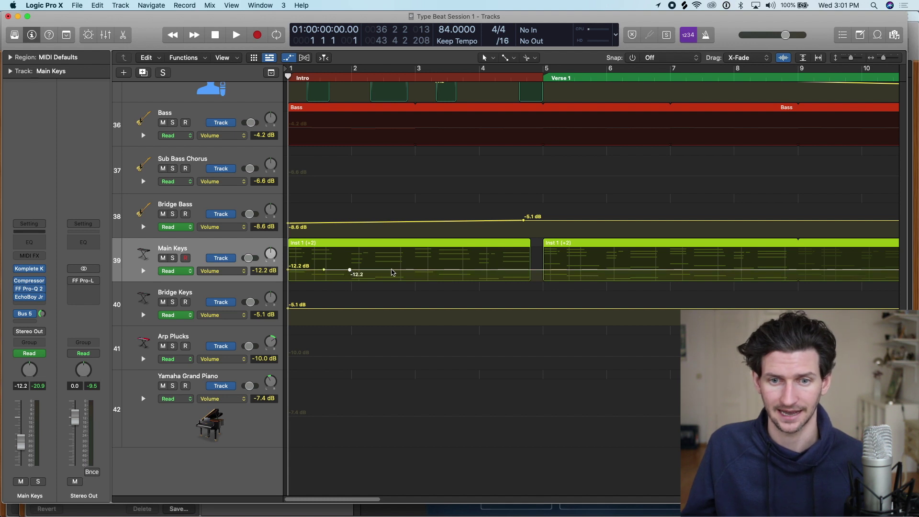
- Shape Main Keys volume points into a ramp from -12.2 dB through -9.1 to -6.8 dB near bar 5
left_click_drag(323, 271, 324, 260)
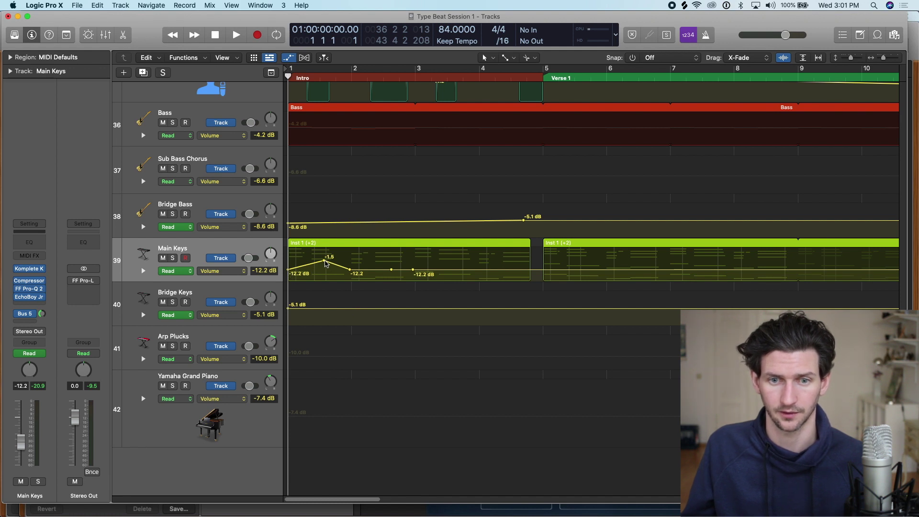
left_click_drag(325, 262, 484, 275)
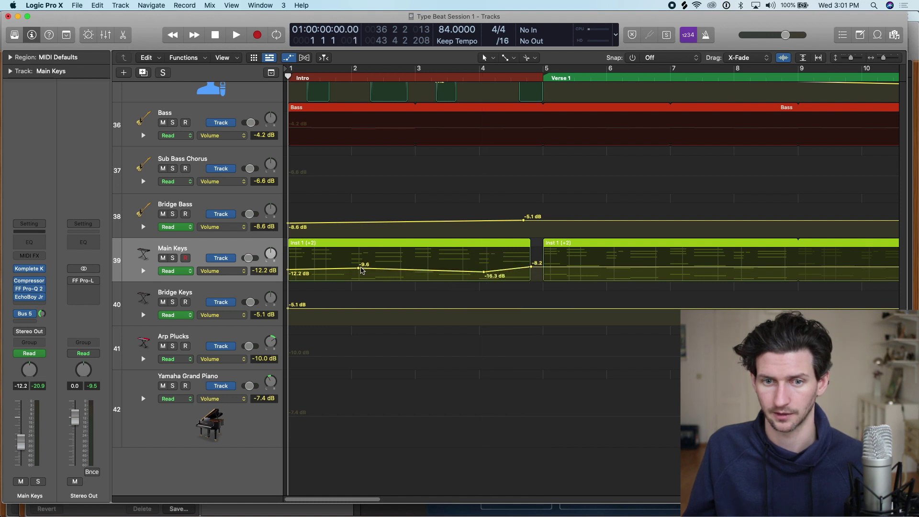
left_click_drag(360, 268, 359, 268)
left_click_drag(485, 273, 529, 268)
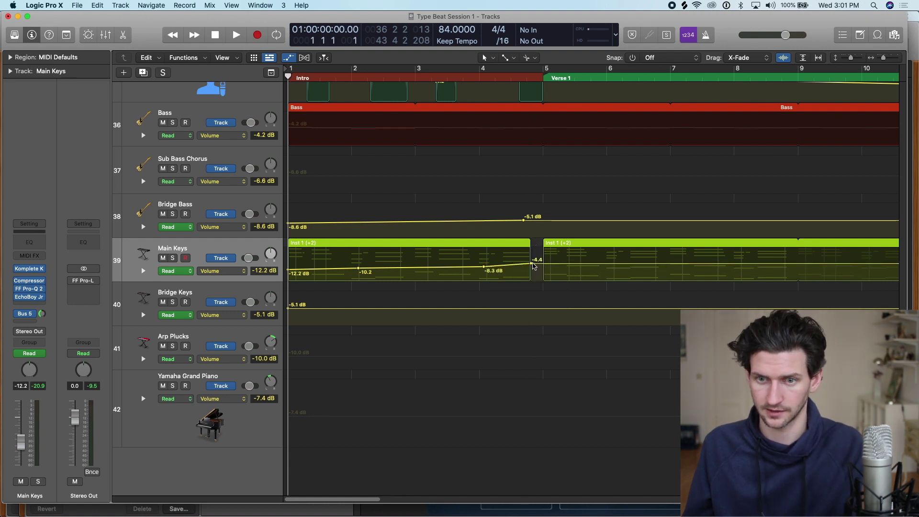
left_click_drag(532, 267, 533, 269)
- Solo Main Keys, play back the curve, then raise the bar-2 point to about -9.2 dB
left_click(174, 258)
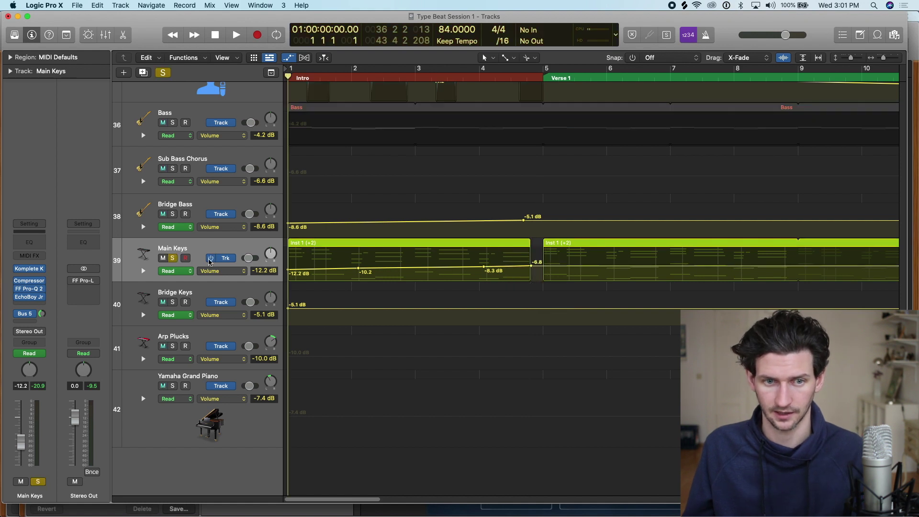
key("XF86AudioRaiseVolume")
key("space")
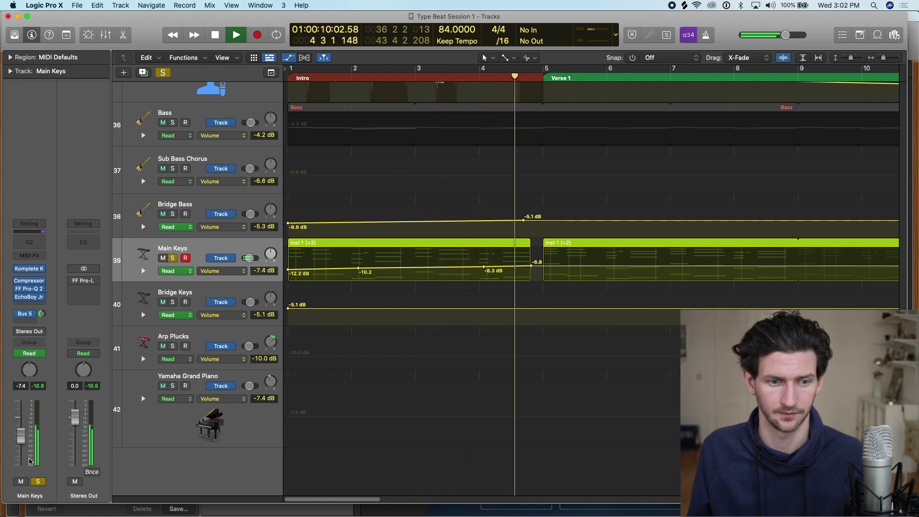
key("space")
left_click_drag(358, 269, 361, 268)
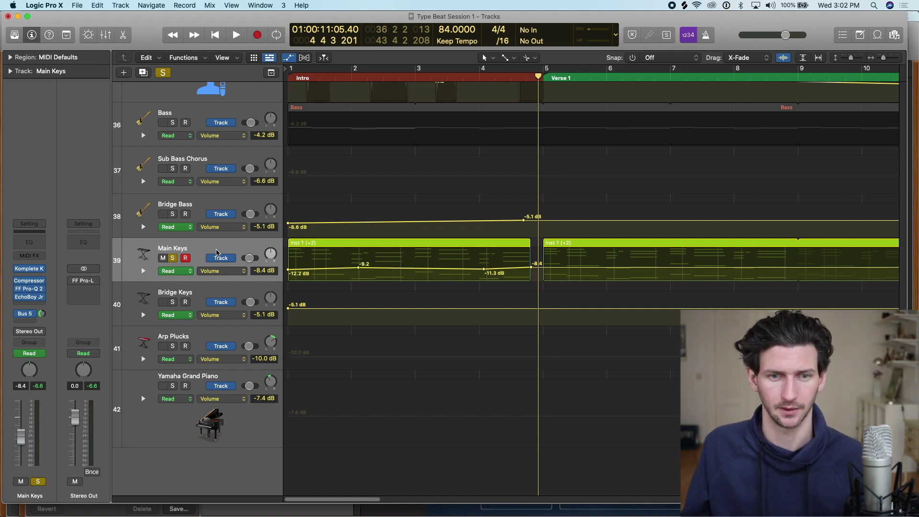
- Delete the Main Keys track's visible volume automation, leaving it flat at -8.4 dB
right_click(242, 250)
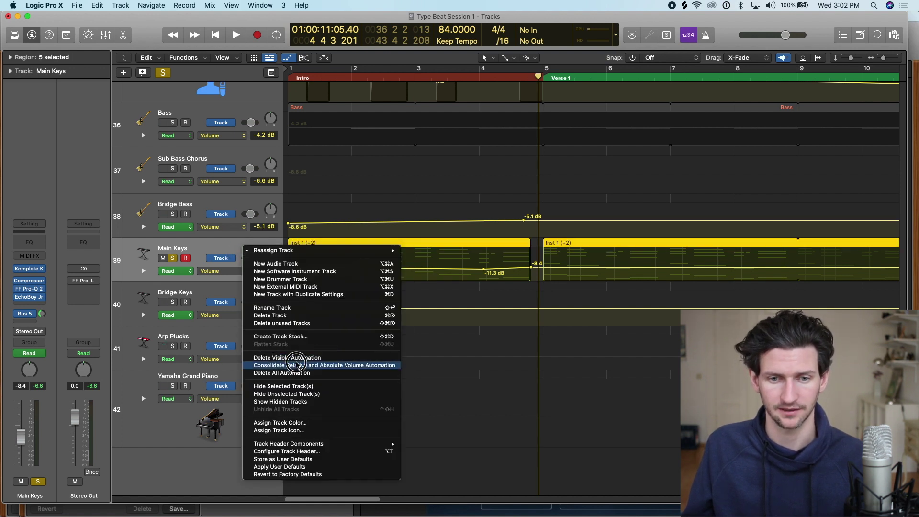
left_click(268, 357)
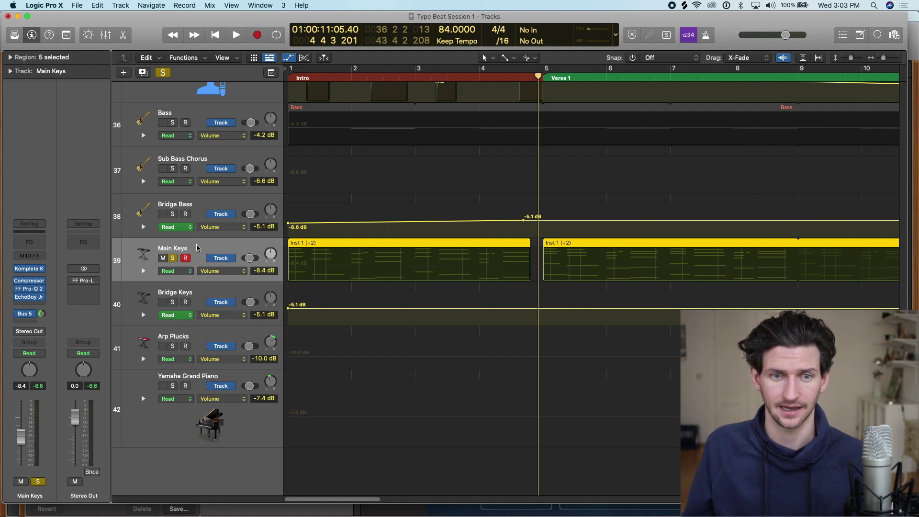
left_click(175, 276)
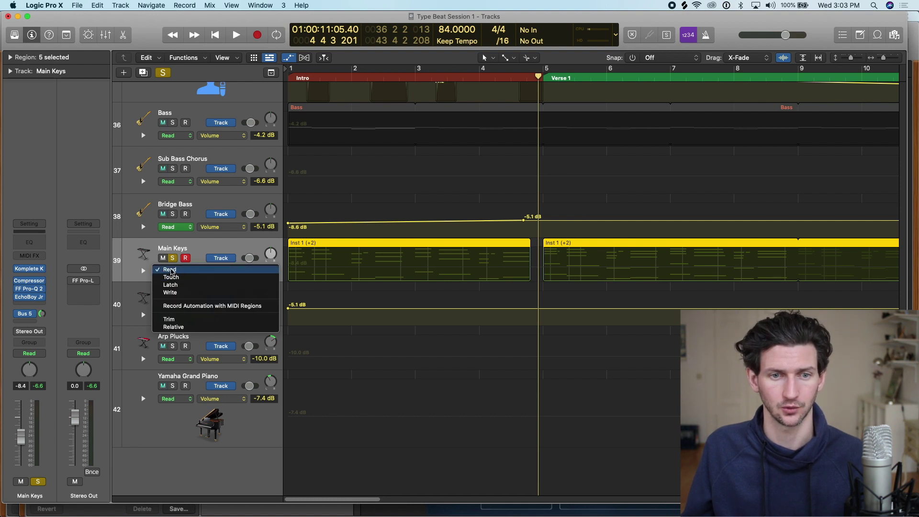
- Switch Main Keys to Latch automation mode and return the playhead to bar 1
left_click(194, 285)
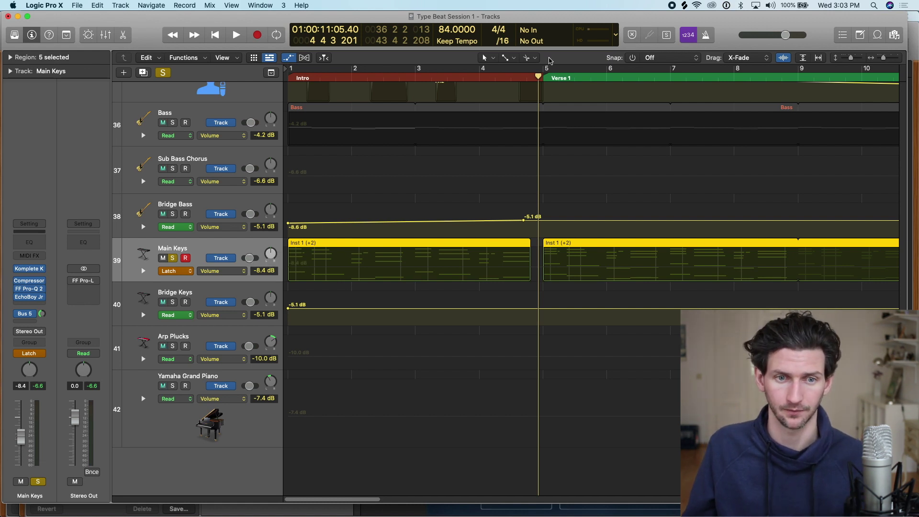
left_click_drag(539, 76, 271, 74)
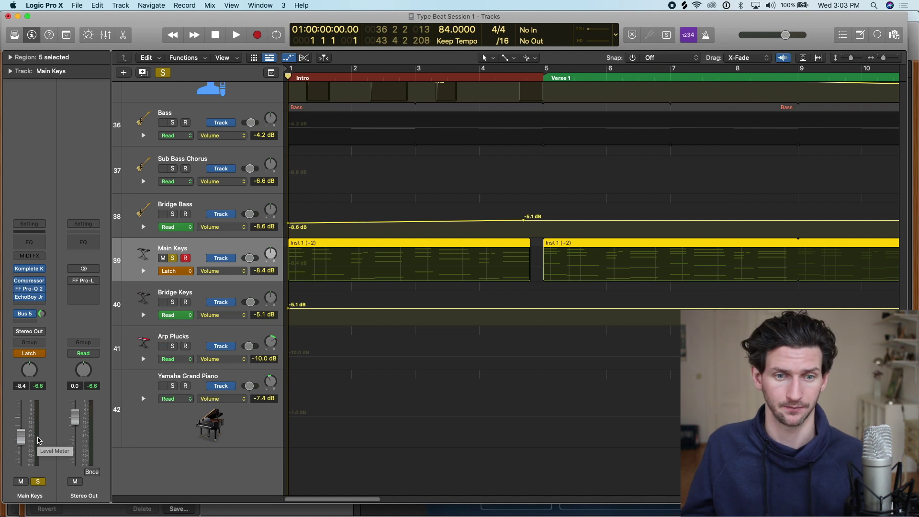
- Record a Latch volume ride on Main Keys that dips then rises, and rewind to review it
key("space")
mouse_move(21, 435)
left_mouse_down()
mouse_move(22, 407)
mouse_move(41, 454)
mouse_move(18, 392)
left_mouse_up()
key("space")
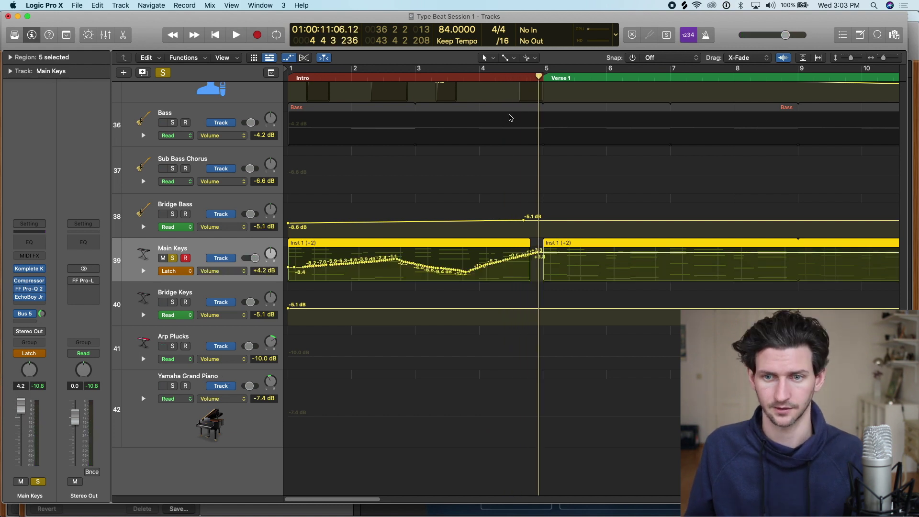
left_click_drag(538, 77, 261, 105)
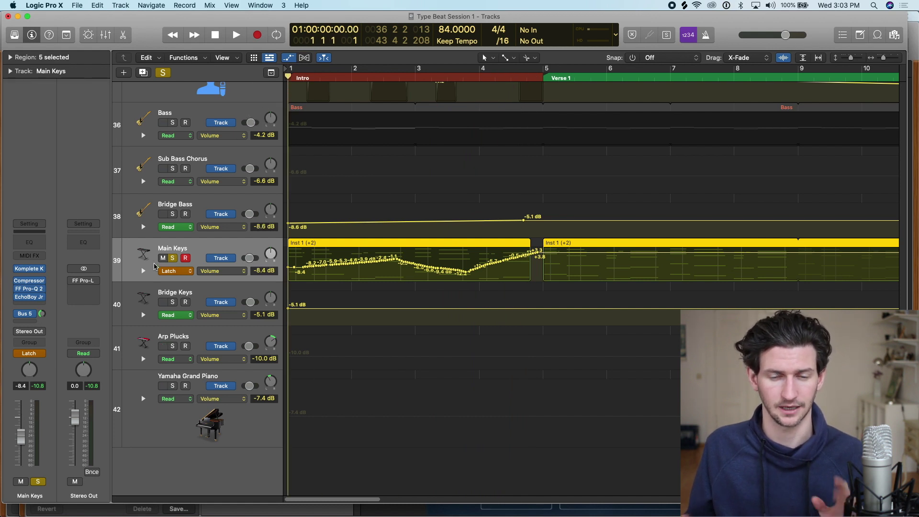
- Restore Read mode on Main Keys and reshape its curve to dip to -15.0 dB and climb to +3.3 dB
left_click(186, 271)
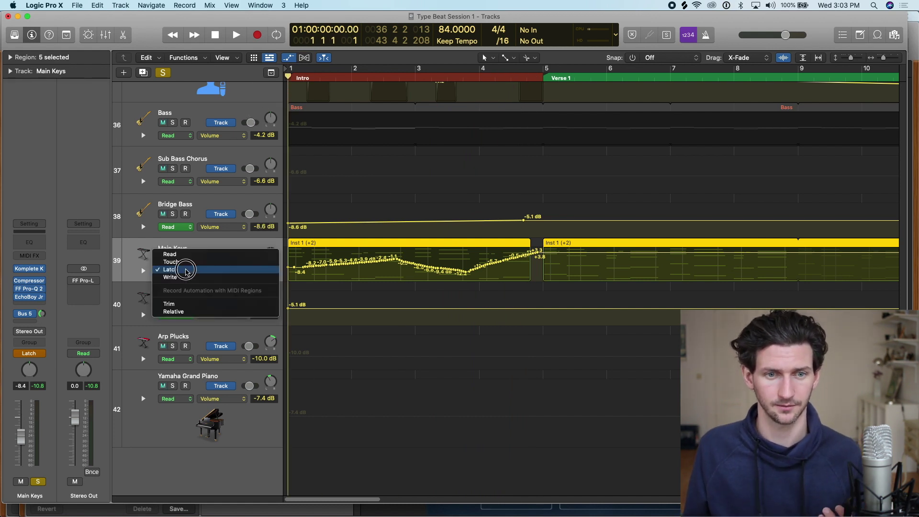
left_click(188, 258)
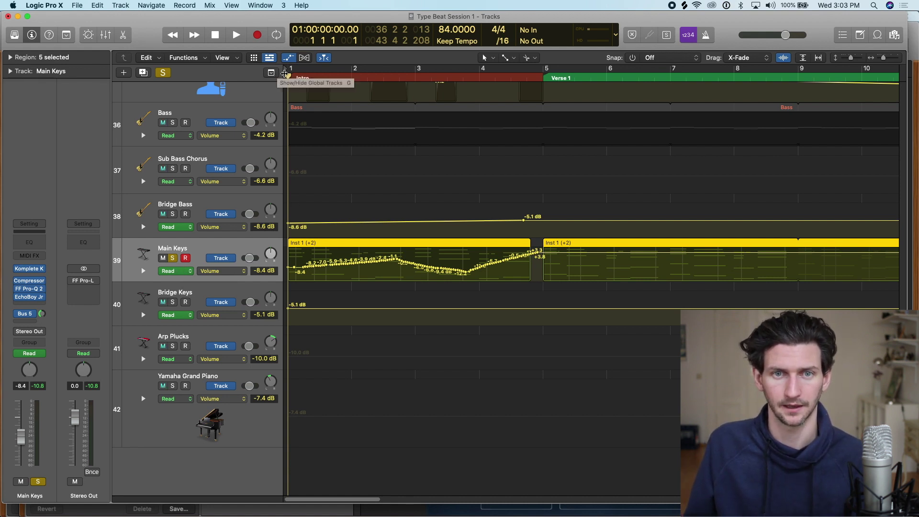
left_click_drag(288, 75, 270, 159)
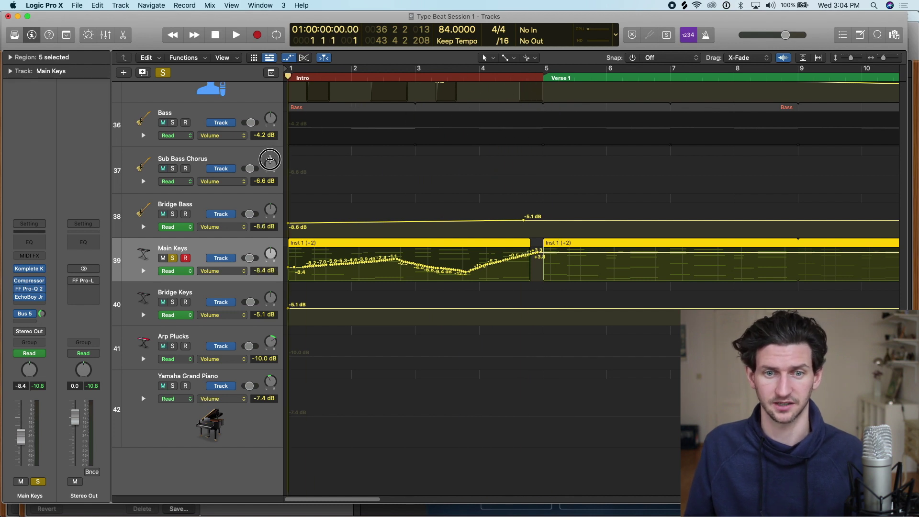
left_click(313, 266)
left_click_drag(313, 267, 534, 254)
left_click(176, 271)
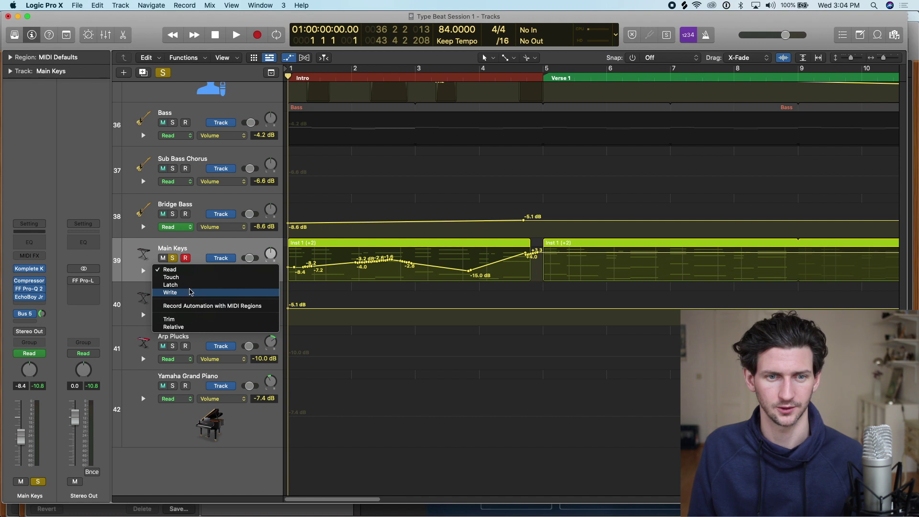
- Set Main Keys to Touch mode and delete its visible volume automation
left_click(172, 277)
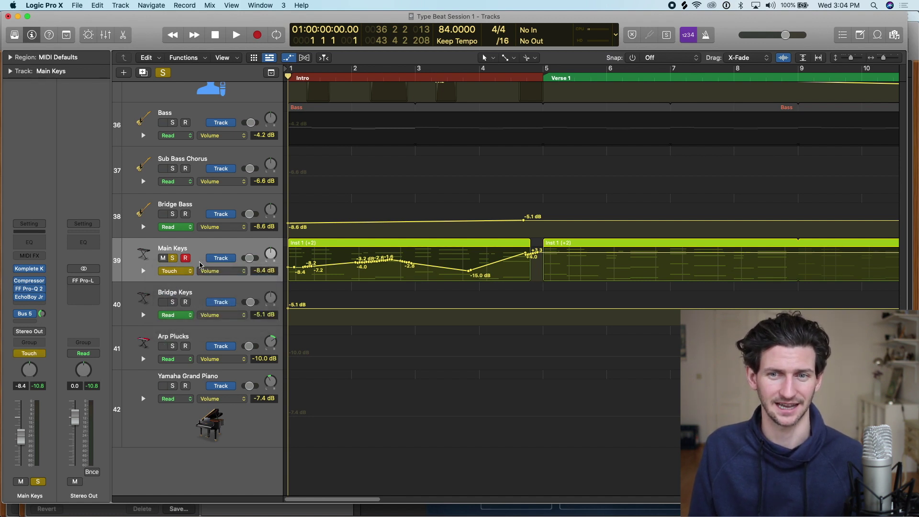
right_click(220, 247)
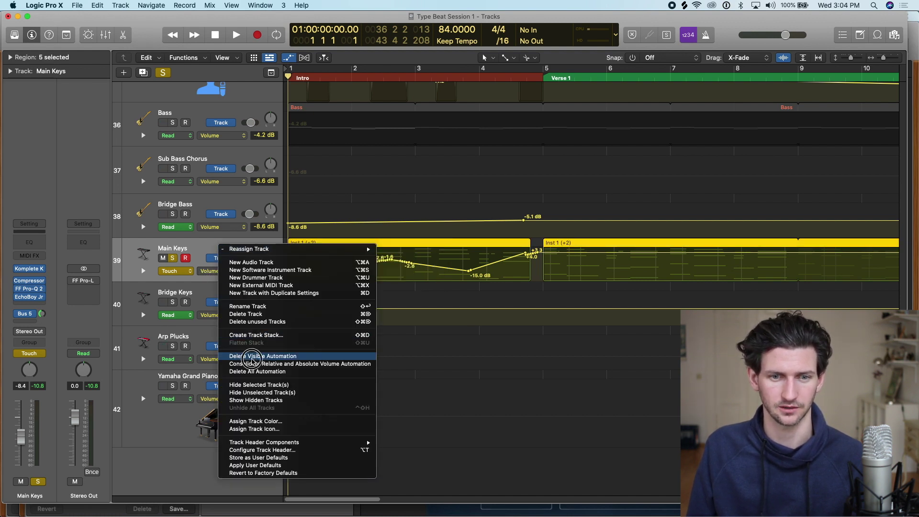
left_click(253, 361)
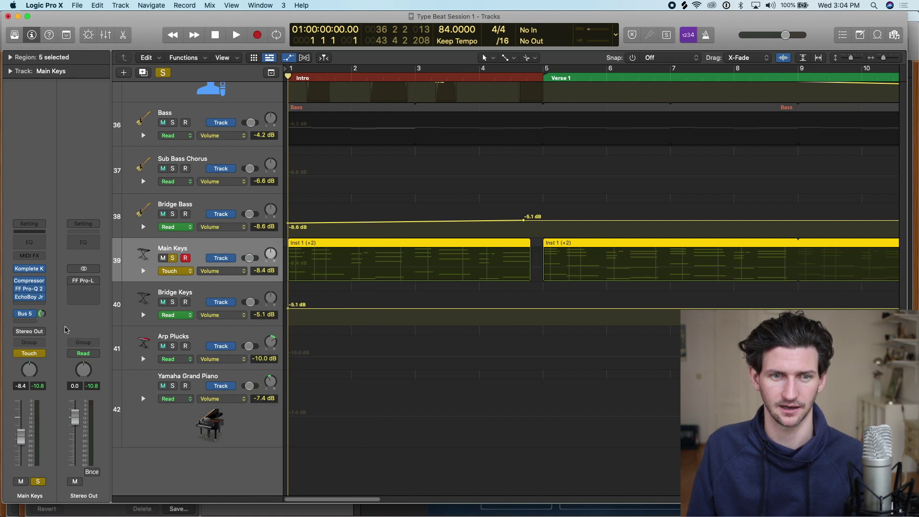
- Set Main Keys to -6.6 dB, then record a Touch fader ride rising to about +1.3 dB
left_click(21, 438)
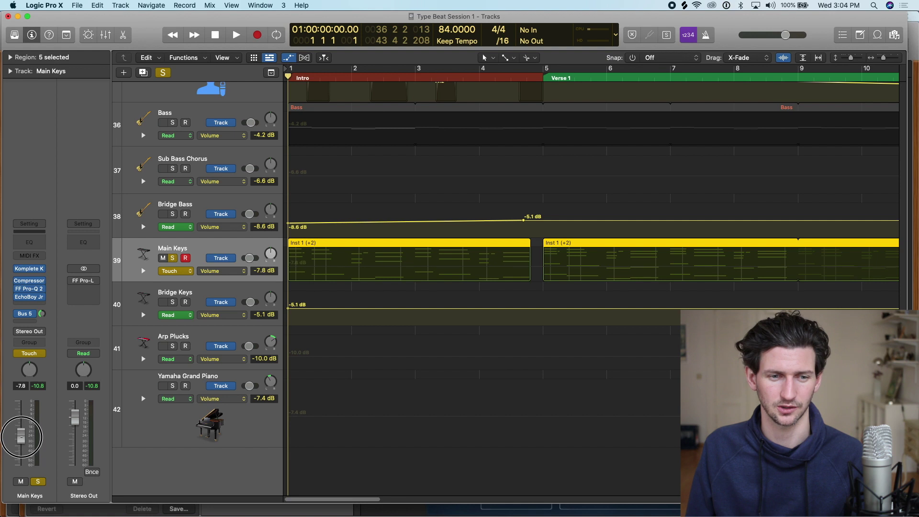
left_click_drag(32, 439, 32, 435)
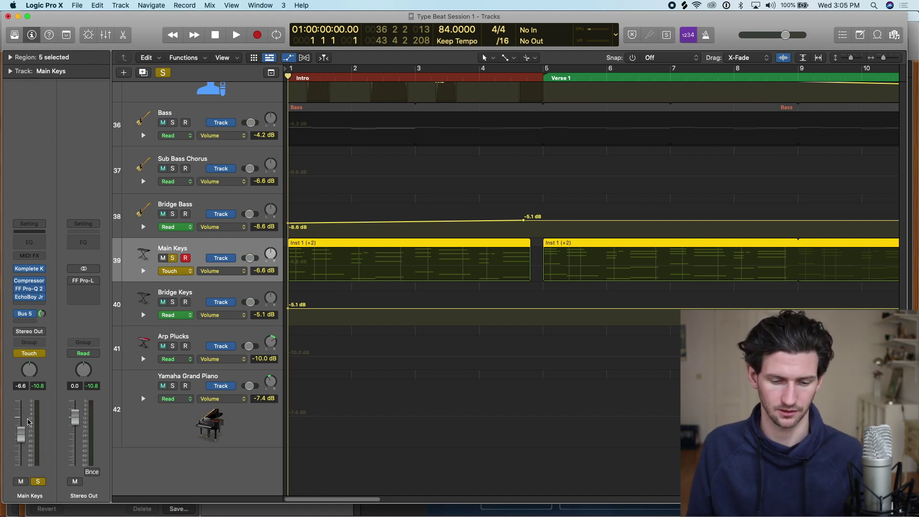
key("space")
mouse_move(22, 435)
left_mouse_down()
mouse_move(20, 407)
mouse_move(20, 418)
left_mouse_up()
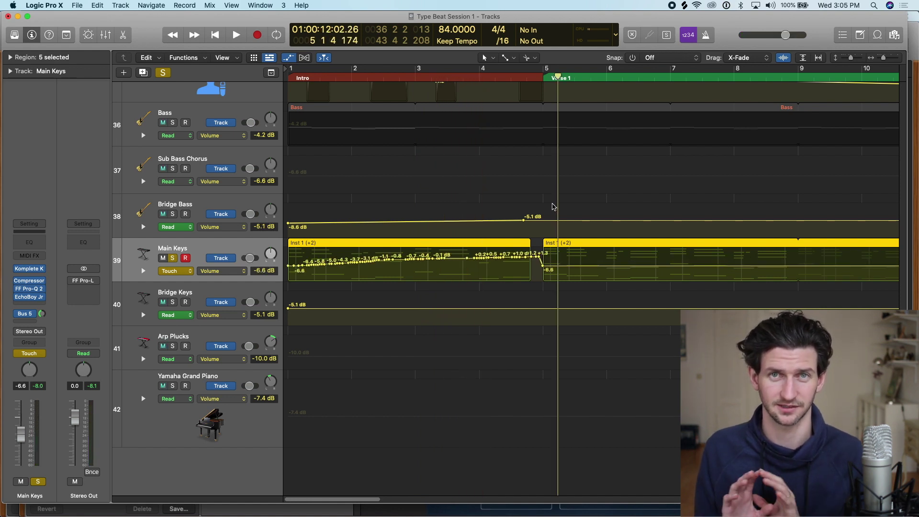
left_click(184, 270)
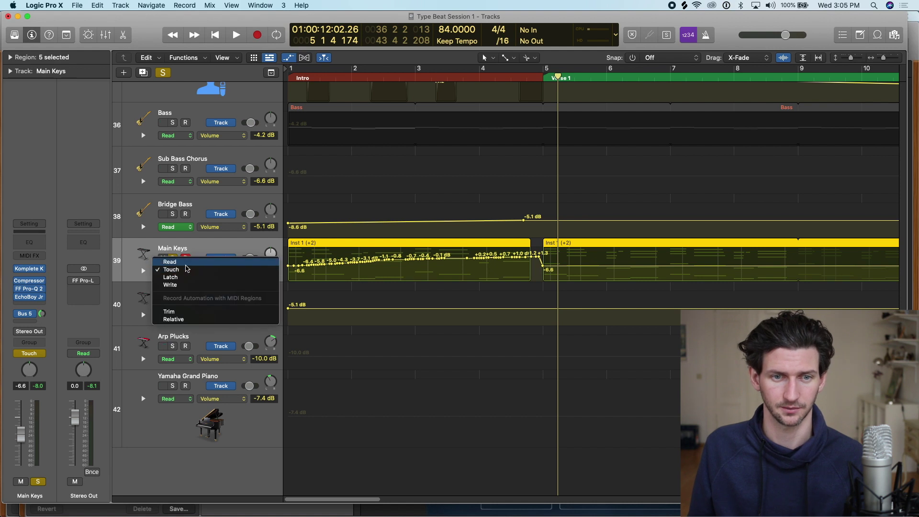
- Return Main Keys to Read mode and show automation lanes on all tracks
left_click(183, 262)
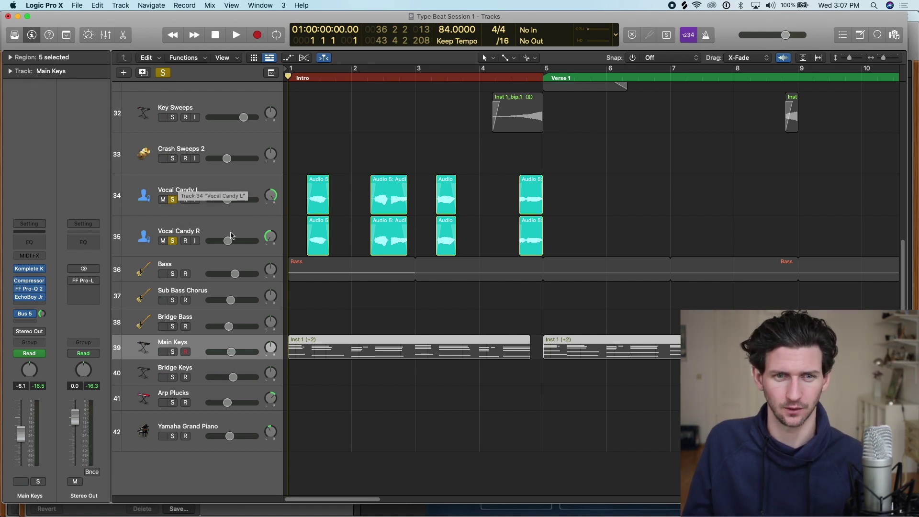
key("a")
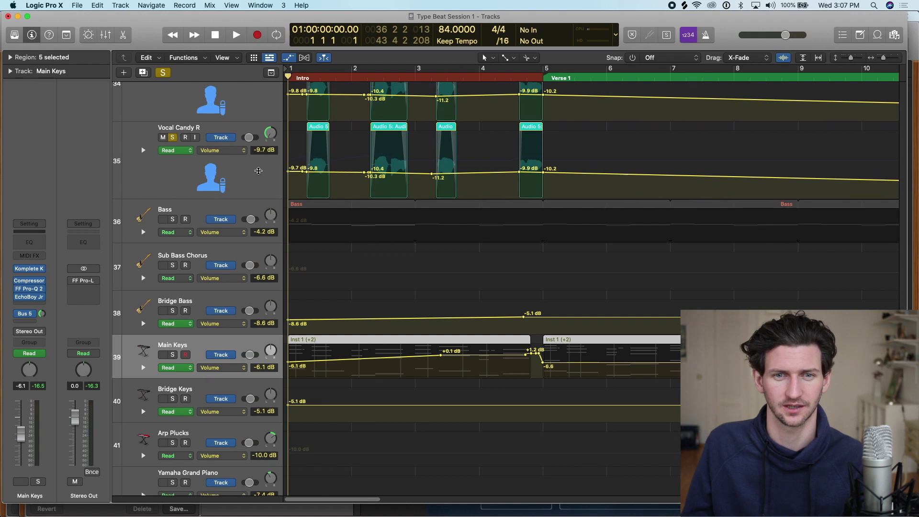
scroll(272, 186, "up", 3)
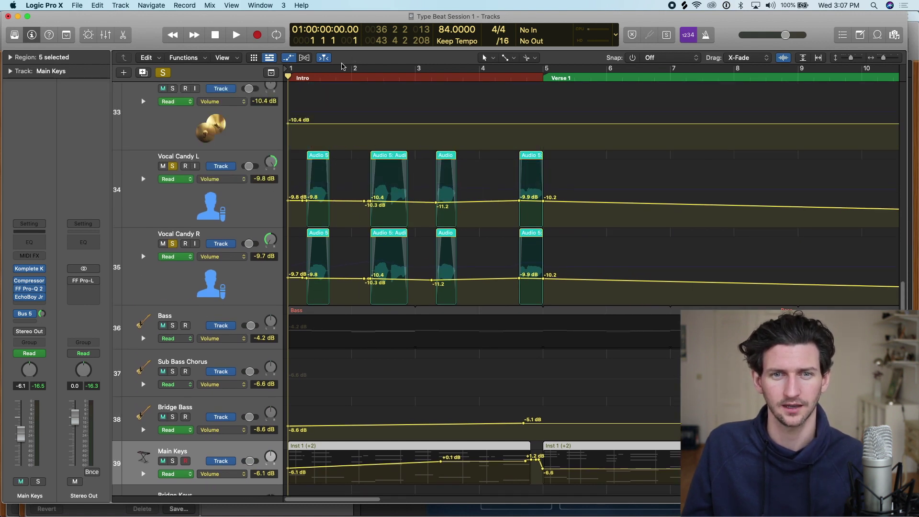
- Cycle bars 1–3 and play the intro to audition the automation
left_click_drag(288, 71, 446, 69)
key("space")
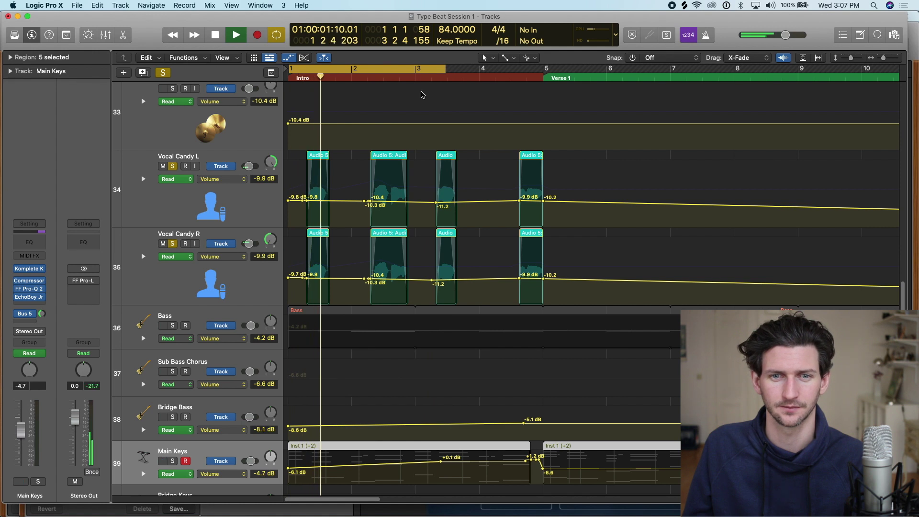
key("XF86AudioRaiseVolume")
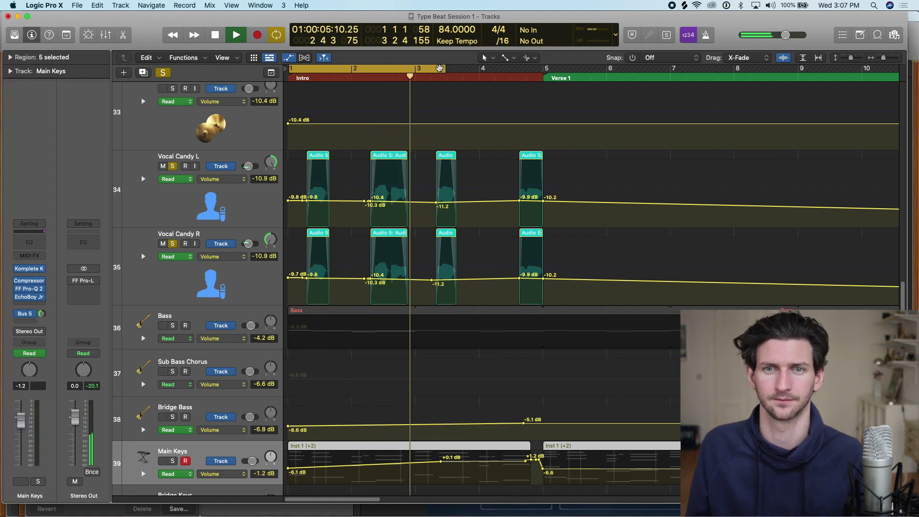
key("space")
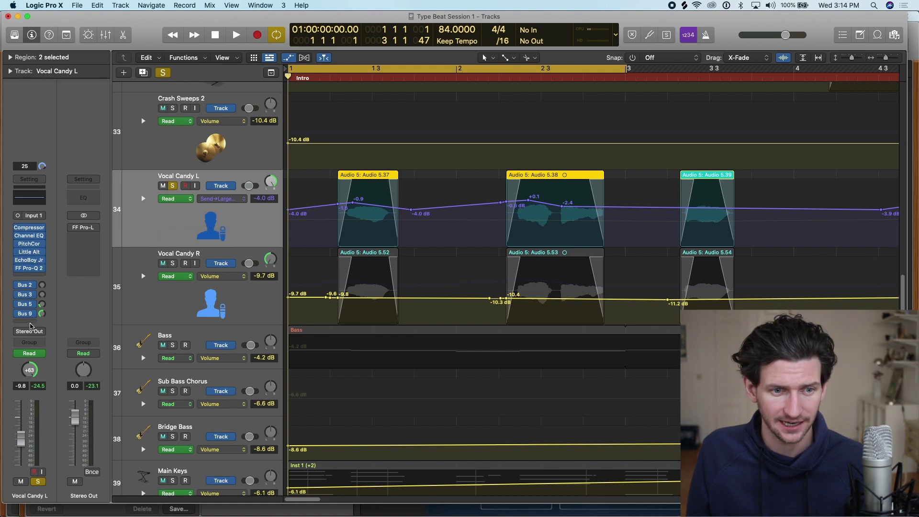
- Add a Bus 14 send on Vocal Candy L, creating Aux 12
left_click(30, 326)
mouse_move(32, 334)
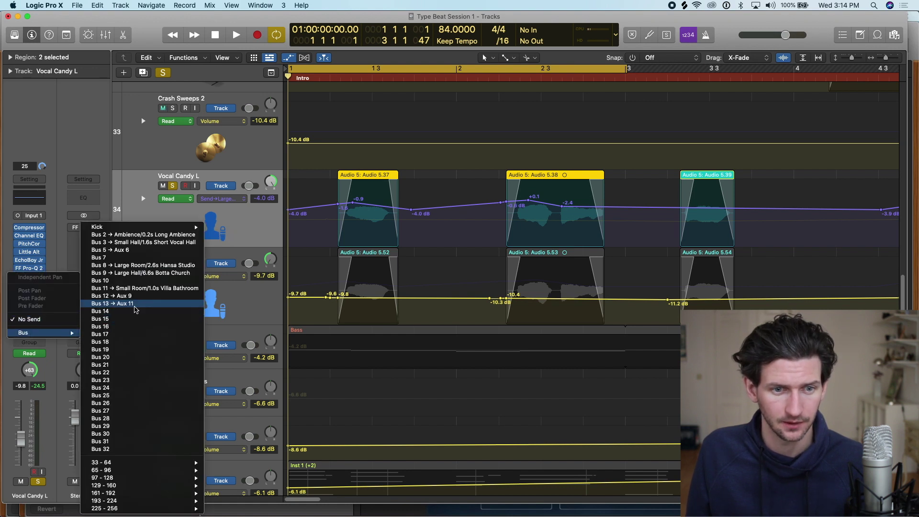
left_click(134, 312)
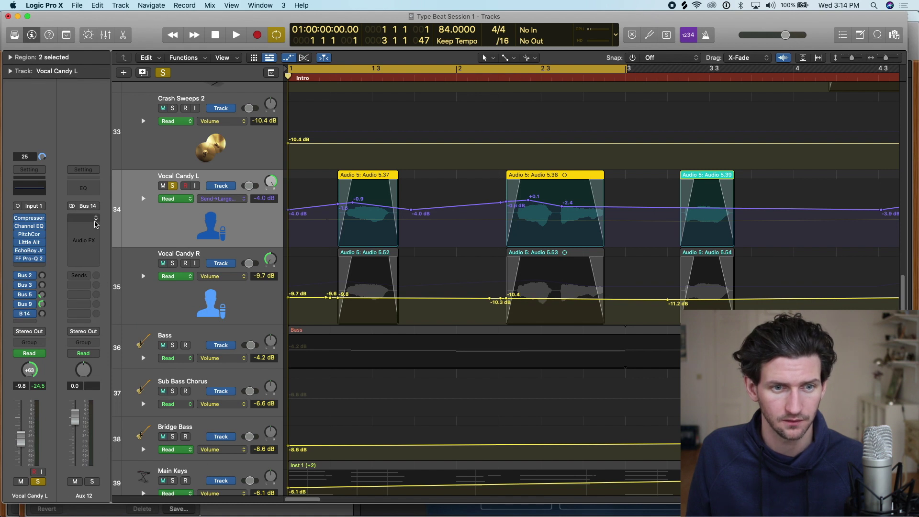
- Insert a stereo Space Designer reverb on Aux 12
left_click(90, 261)
mouse_move(128, 239)
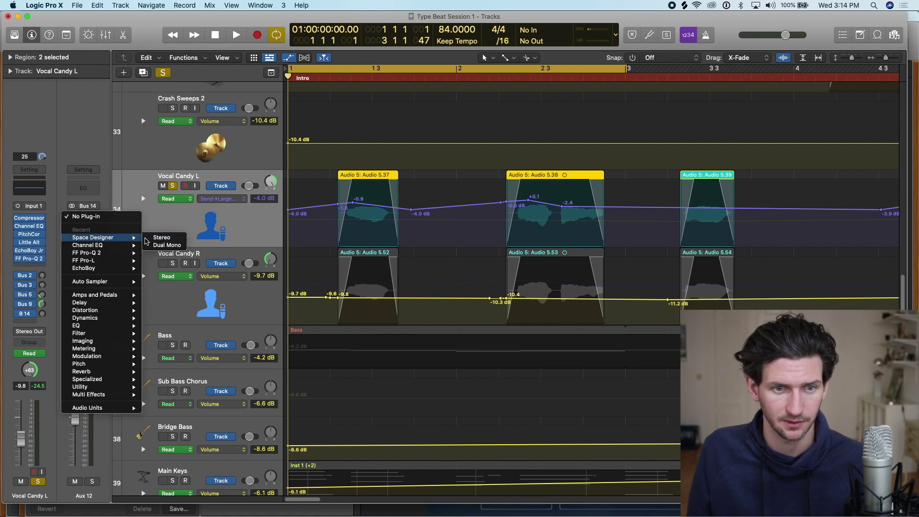
left_click(162, 237)
- Load the Outdoor Spaces '09.0s Soccer Field' preset in Space Designer, then close its window
left_click_drag(390, 130, 288, 61)
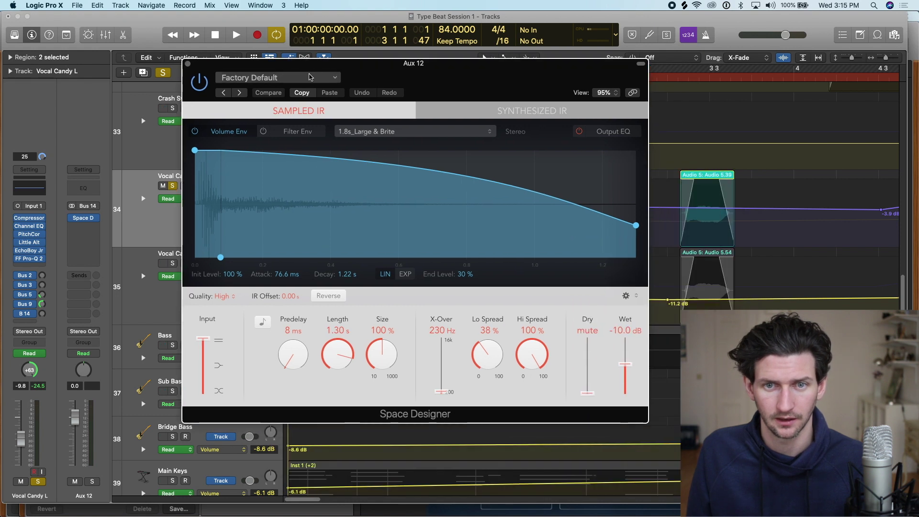
left_click(310, 77)
left_click(309, 77)
left_click(306, 78)
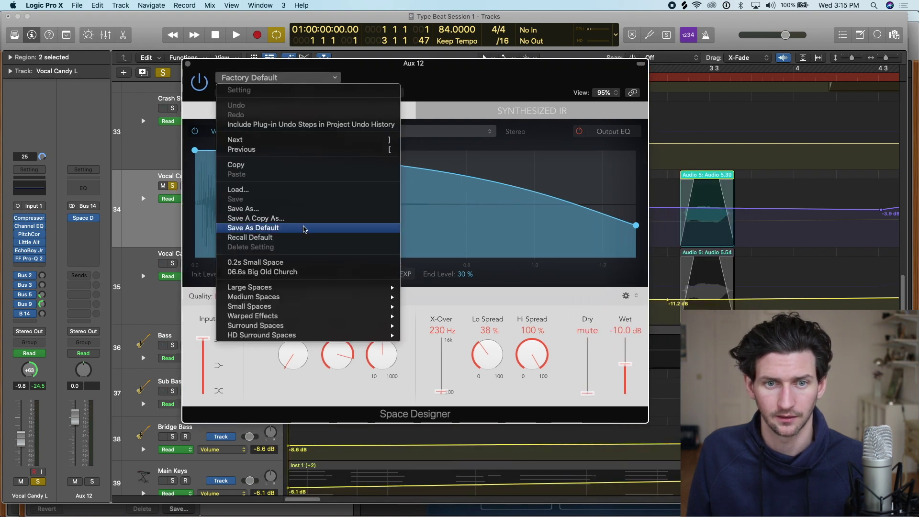
mouse_move(293, 288)
mouse_move(438, 345)
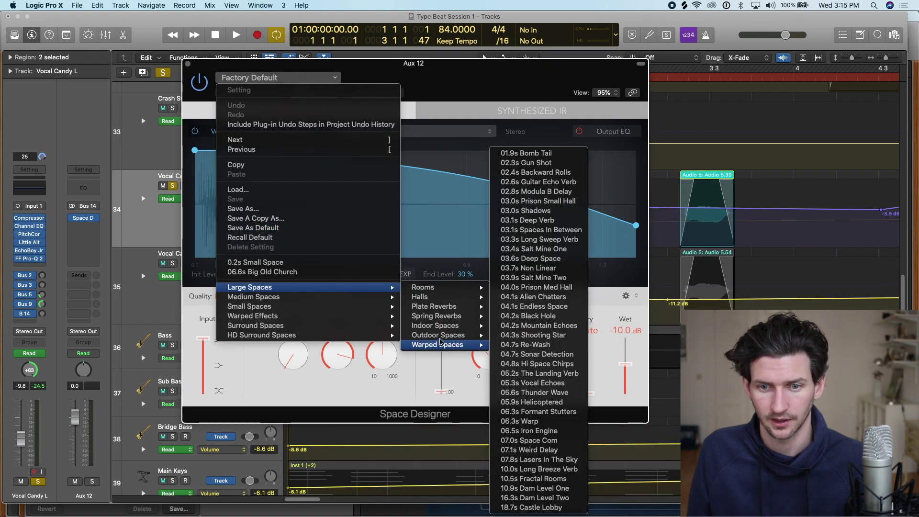
left_click(561, 489)
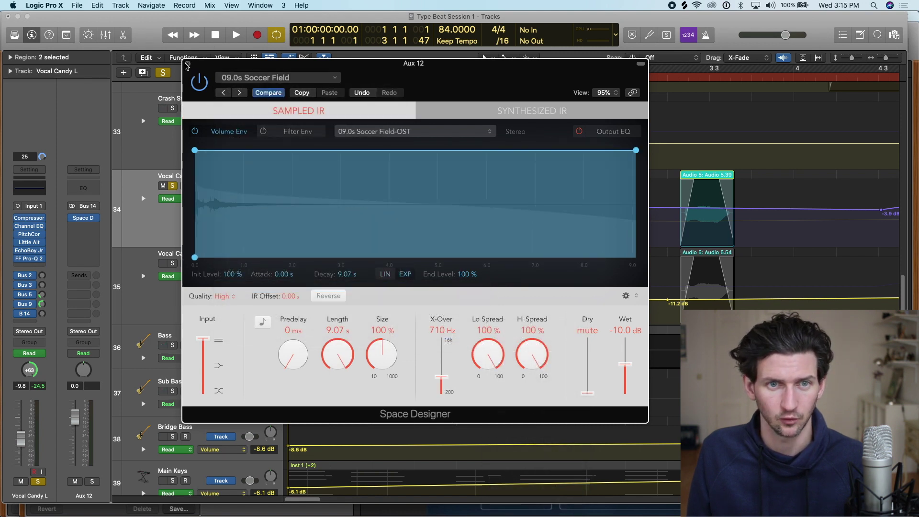
left_click(188, 64)
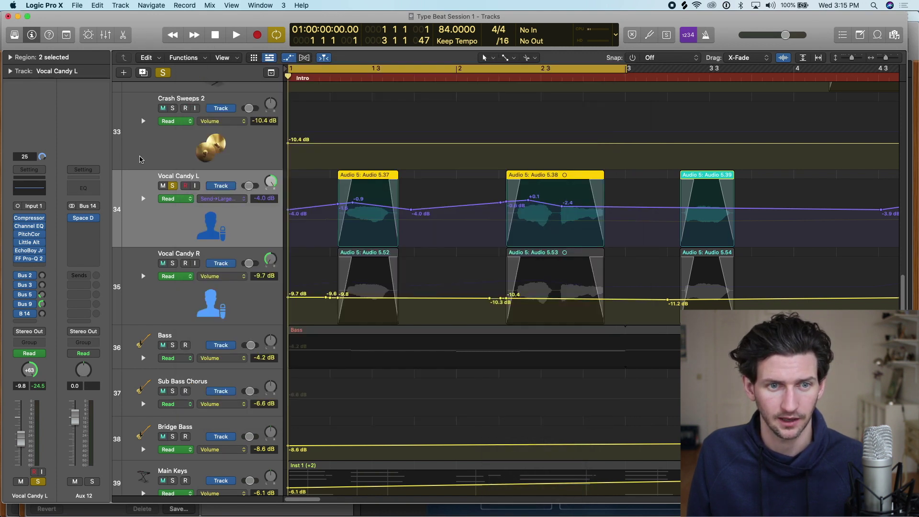
- Display Send 5 → Aux 12 (Absolute) automation on Vocal Candy L's lane
left_click(243, 199)
mouse_move(329, 152)
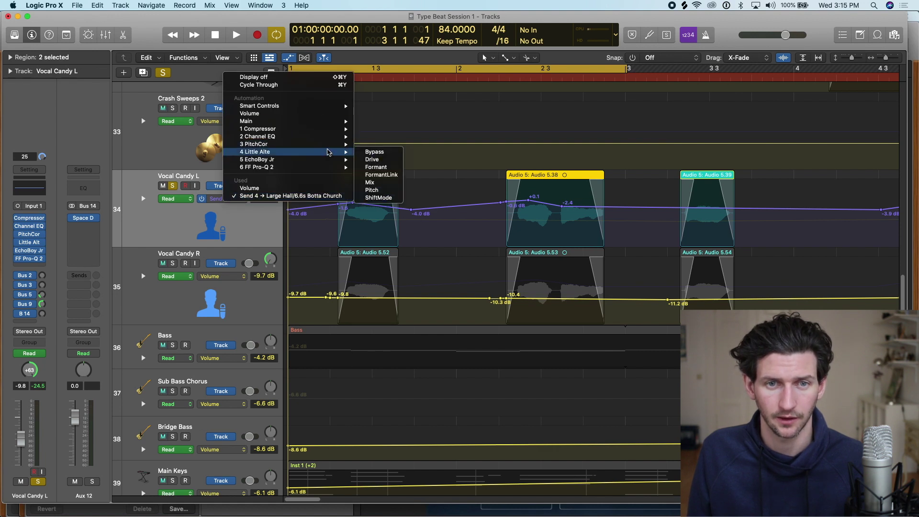
mouse_move(282, 124)
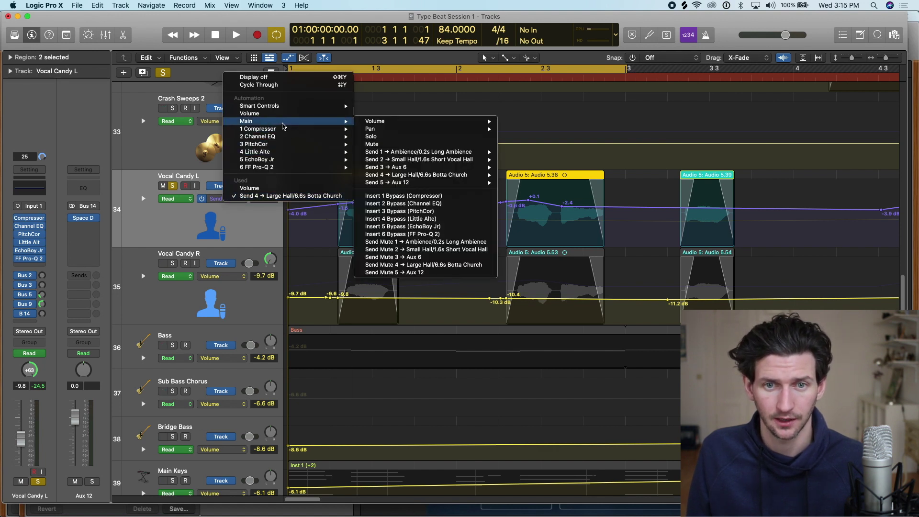
mouse_move(382, 154)
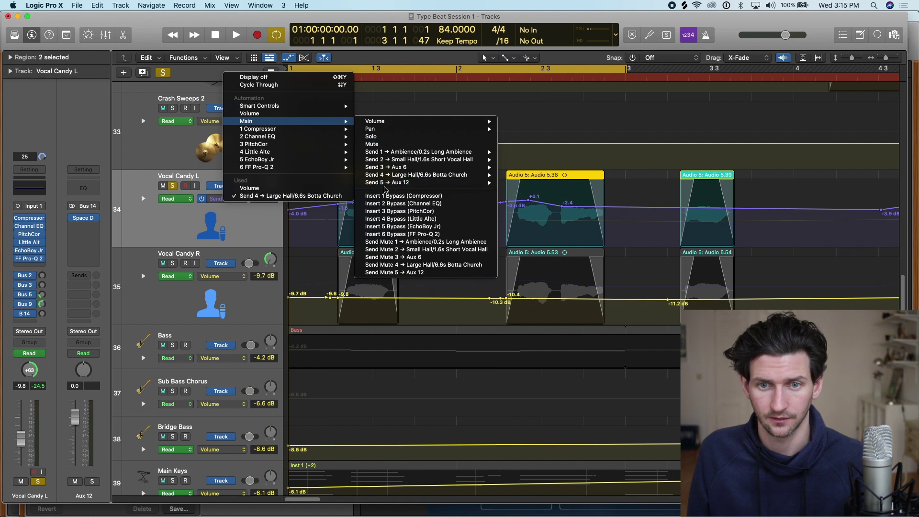
mouse_move(426, 187)
left_click(520, 183)
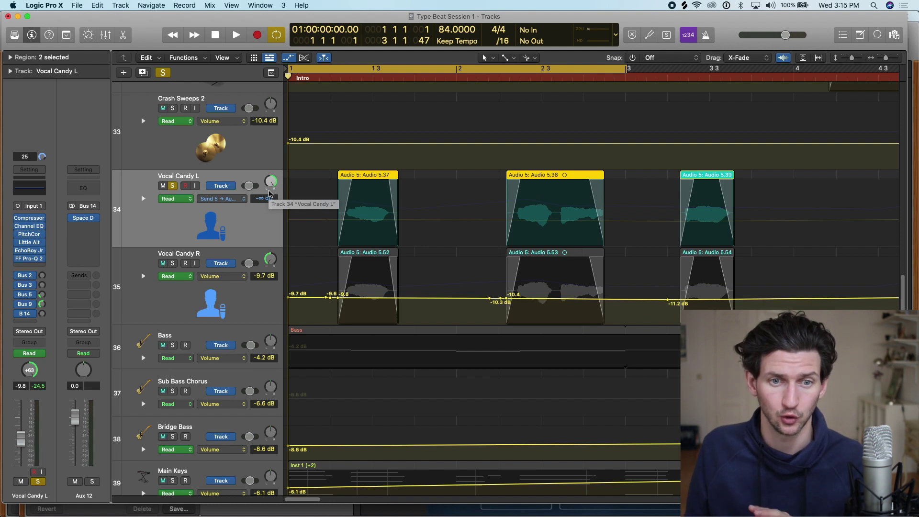
- Draw trial Send 5 points at -6.1 dB on Vocal Candy L, then delete the visible automation
mouse_move(84, 219)
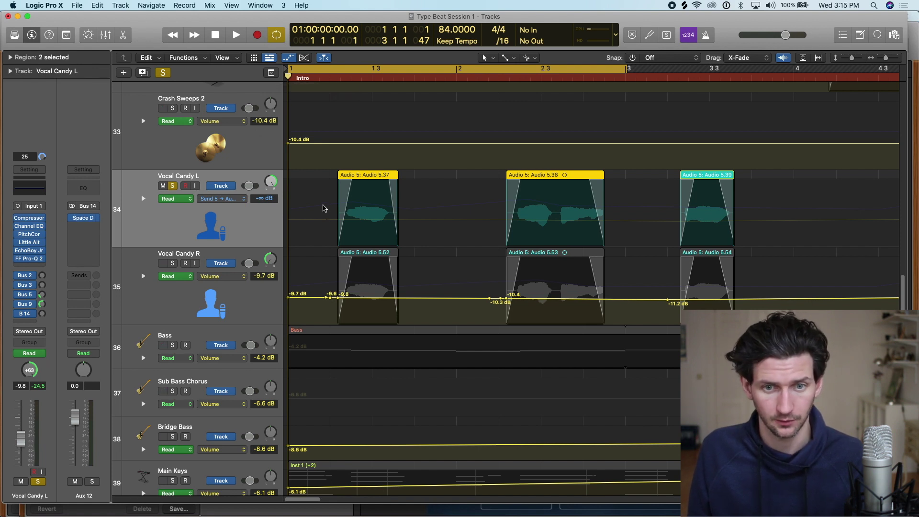
left_click(321, 206)
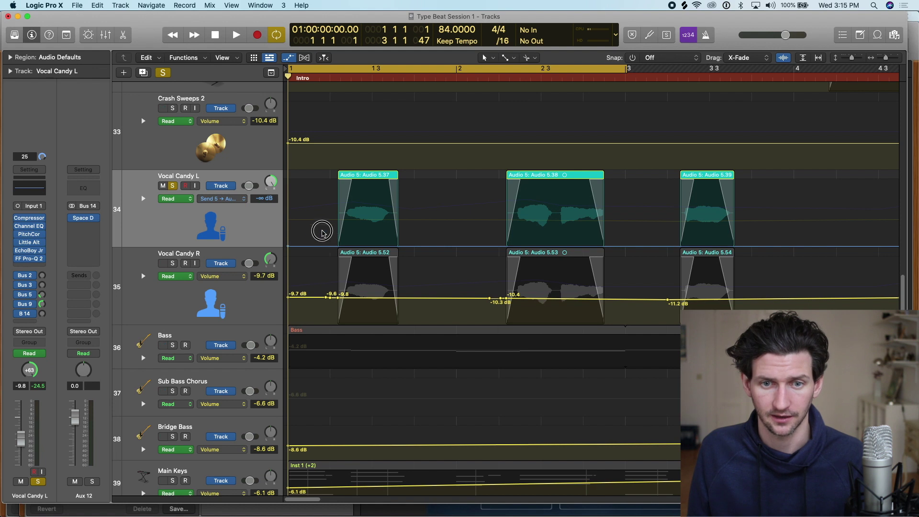
left_click_drag(322, 233, 407, 230)
left_click(367, 222)
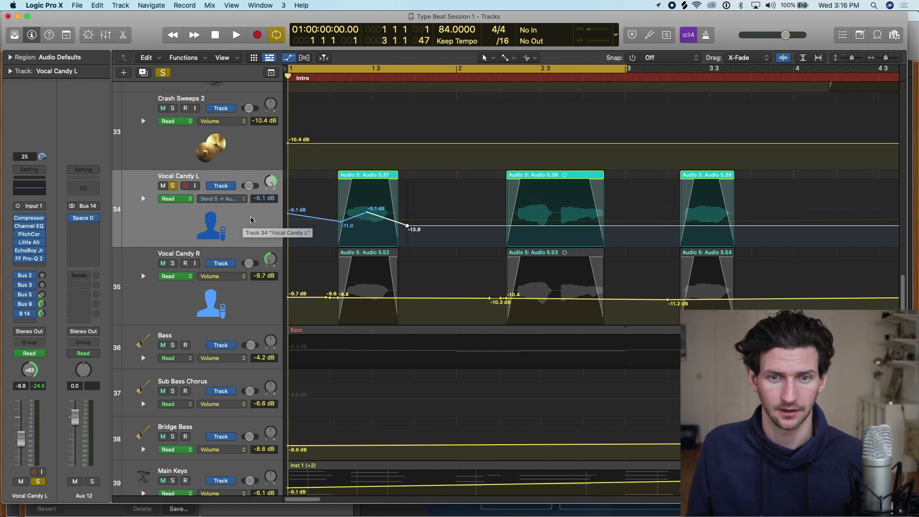
right_click(250, 219)
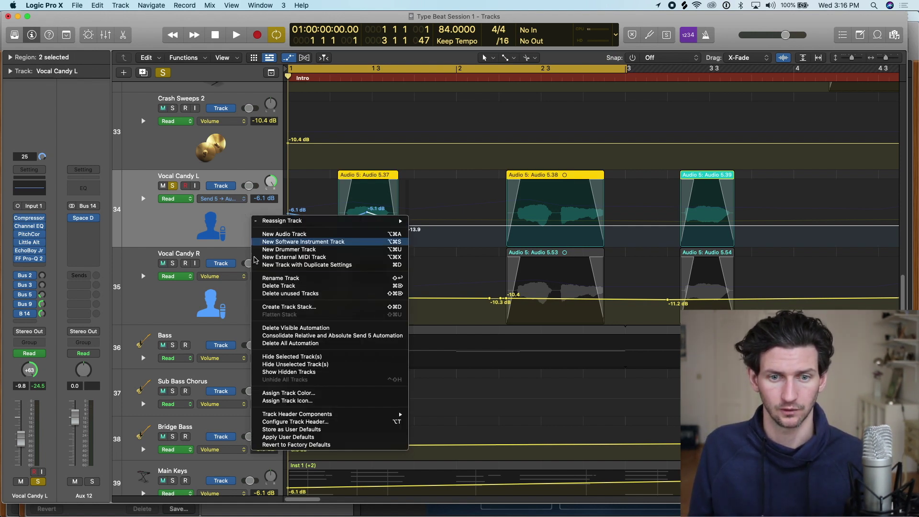
left_click(273, 328)
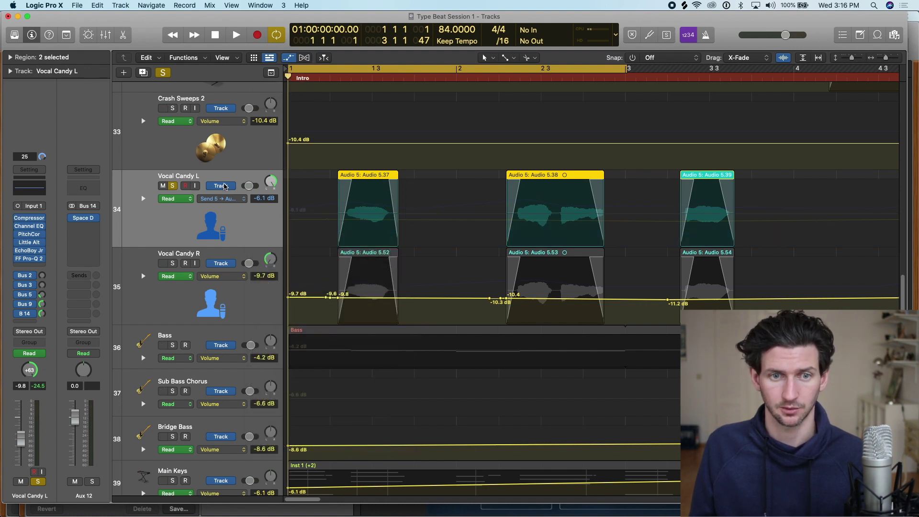
- Switch Vocal Candy L to Latch mode and set its Bus 14 send level
left_click(185, 199)
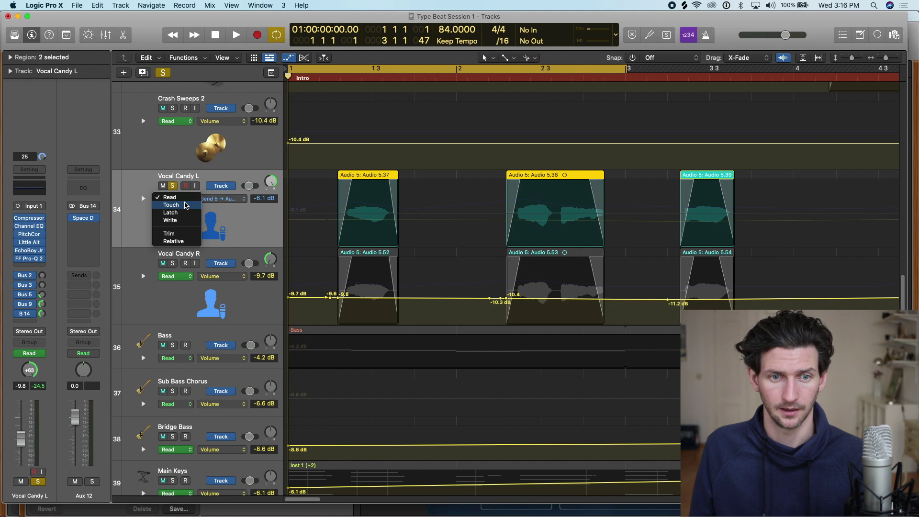
left_click(185, 212)
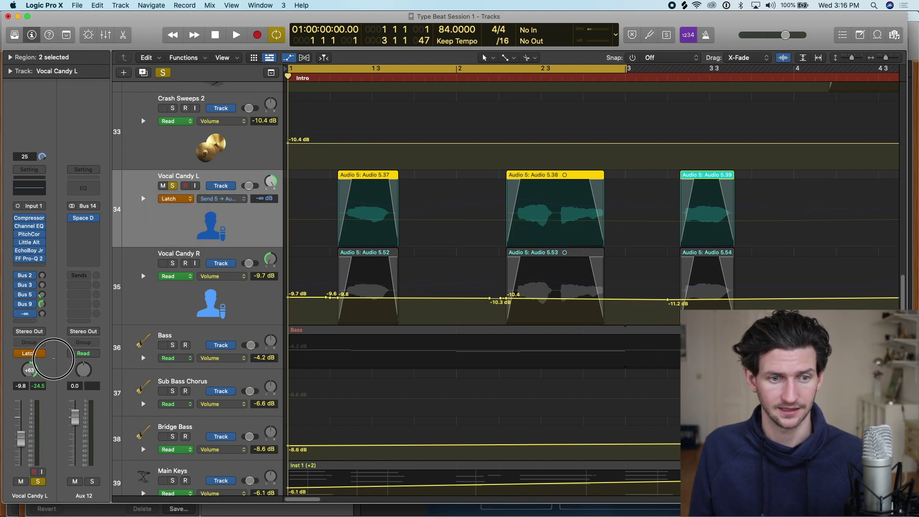
left_click_drag(42, 313, 49, 374)
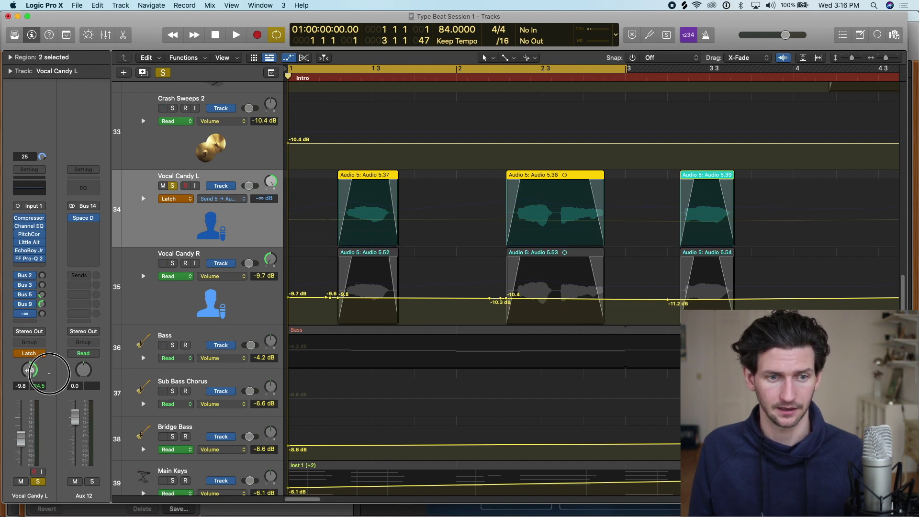
- Record a Latch Send 5 reverb ride swelling over the intro during playback
key("space")
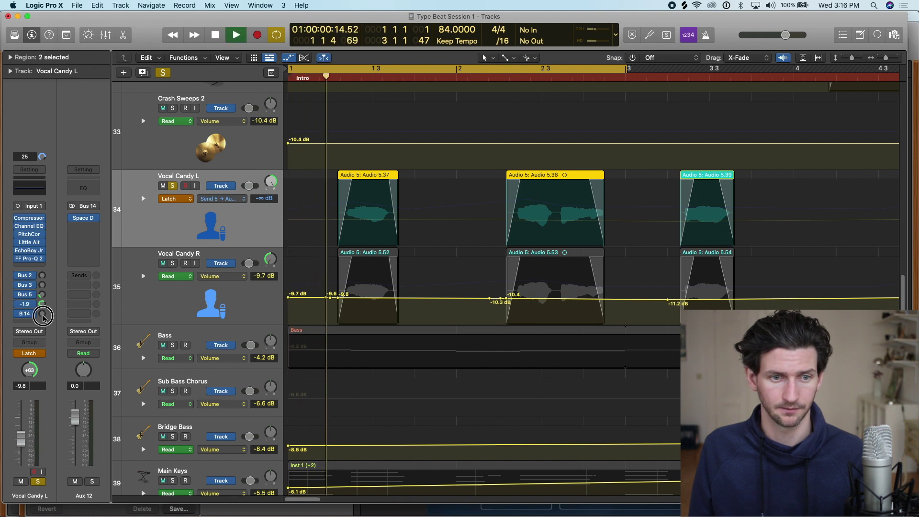
mouse_move(44, 321)
left_mouse_down()
mouse_move(51, 221)
mouse_move(50, 292)
mouse_move(44, 225)
mouse_move(46, 265)
left_mouse_up()
key("space")
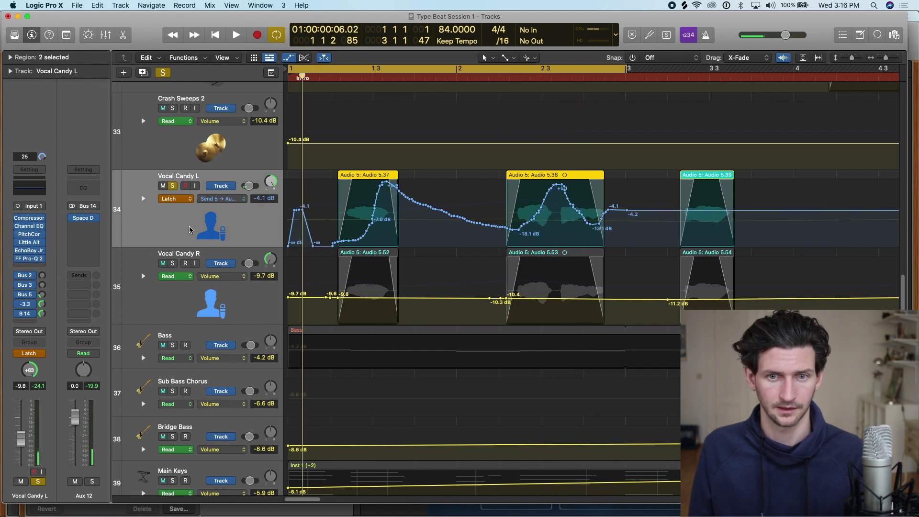
right_click(177, 220)
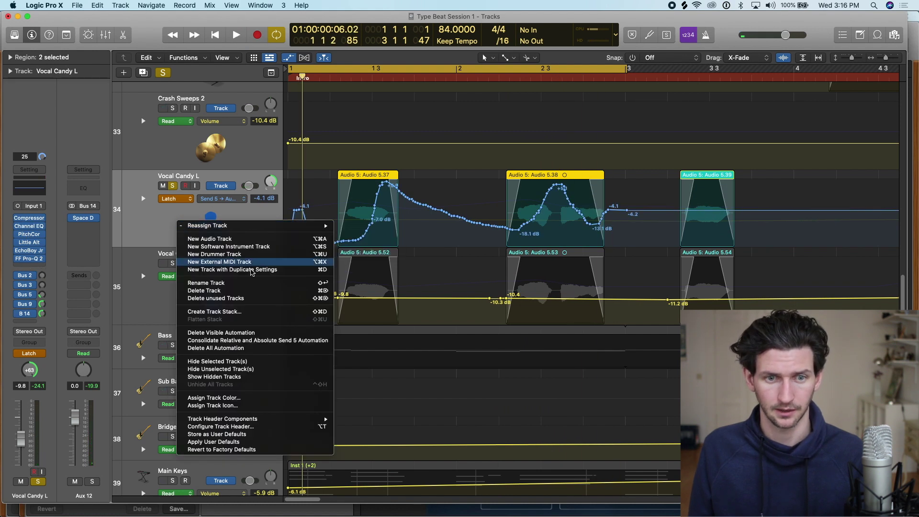
- Delete the first send pass, unsolo Vocal Candy L, and record a new Send 5 ride
left_click(283, 332)
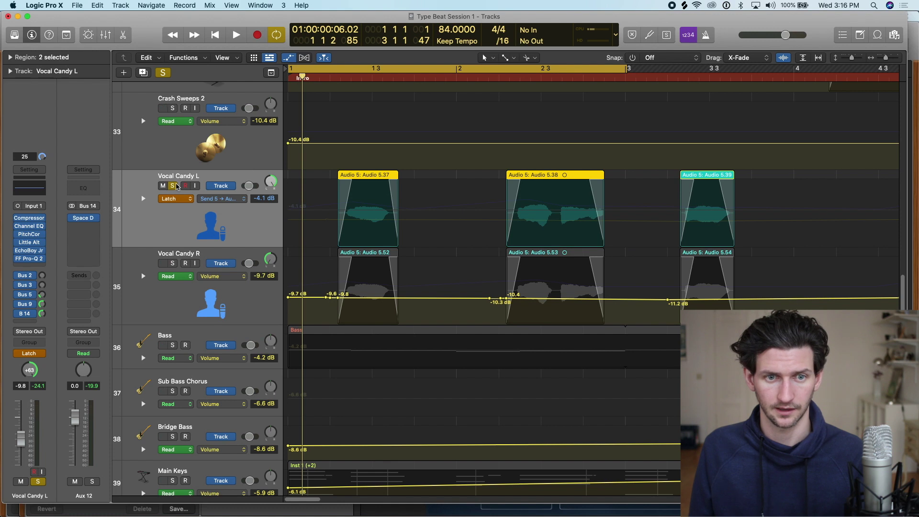
left_click(173, 185)
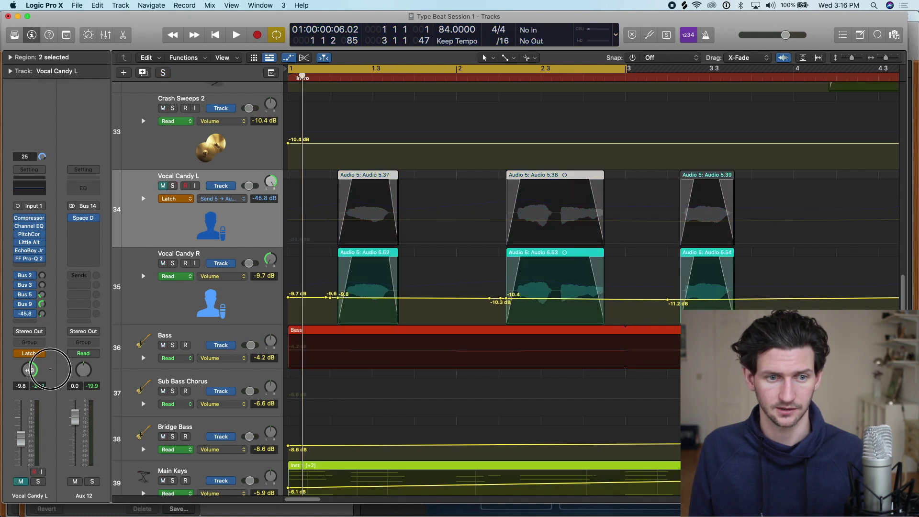
key("space")
mouse_move(43, 319)
left_mouse_down()
mouse_move(36, 245)
mouse_move(41, 283)
mouse_move(41, 262)
left_mouse_up()
key("space")
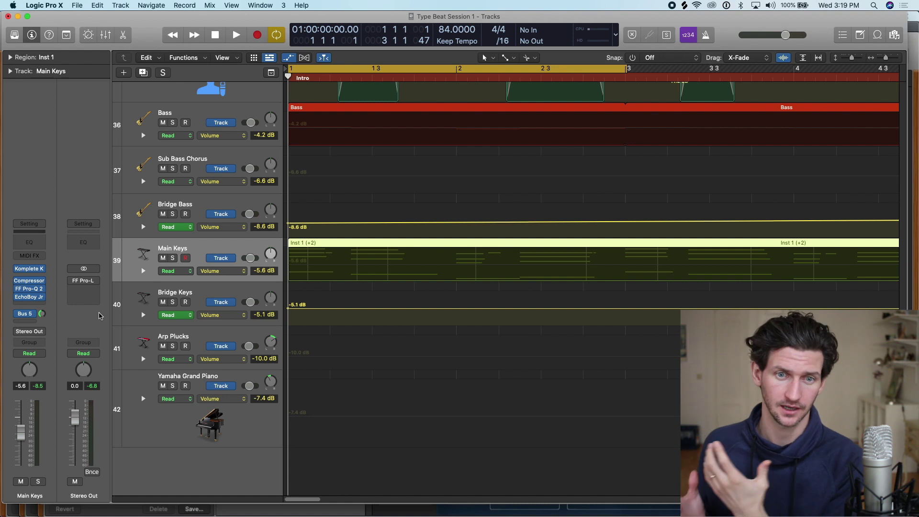
- Solo Main Keys, then open and close its FF Pro-Q 2 plug-in
key("s")
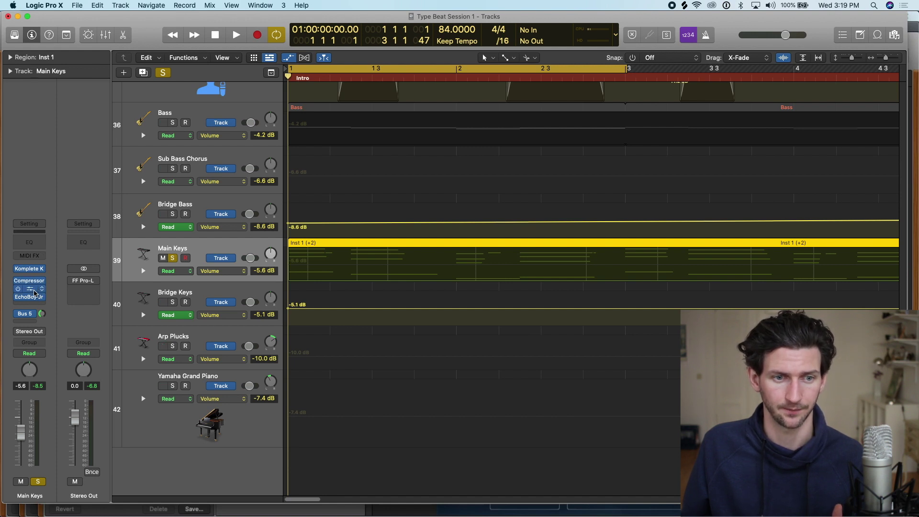
left_click(34, 293)
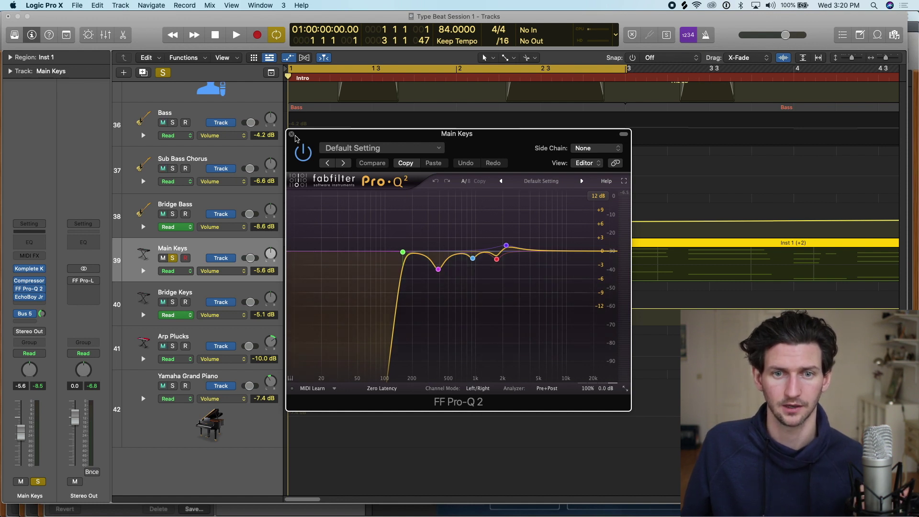
left_click(292, 135)
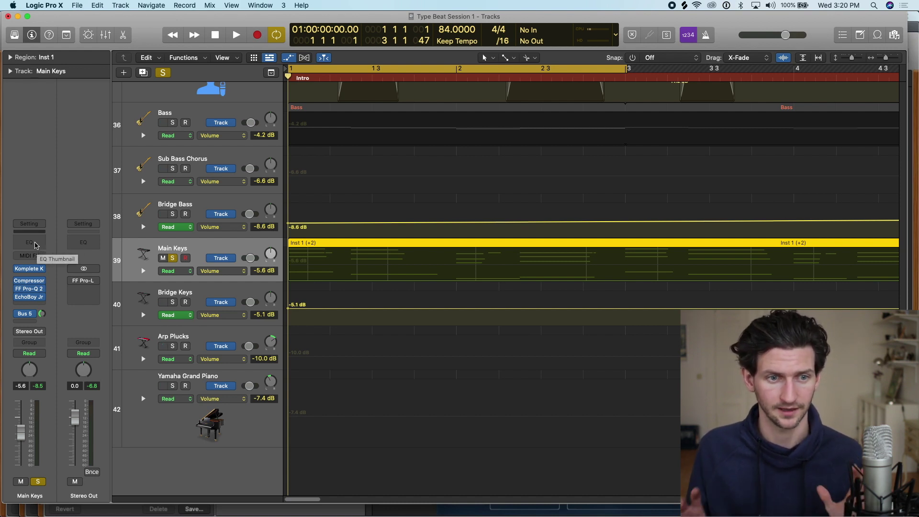
- Add a Channel EQ to Main Keys and show its Low Cut Frequency automation lane at 20.0 Hz
left_click(35, 245)
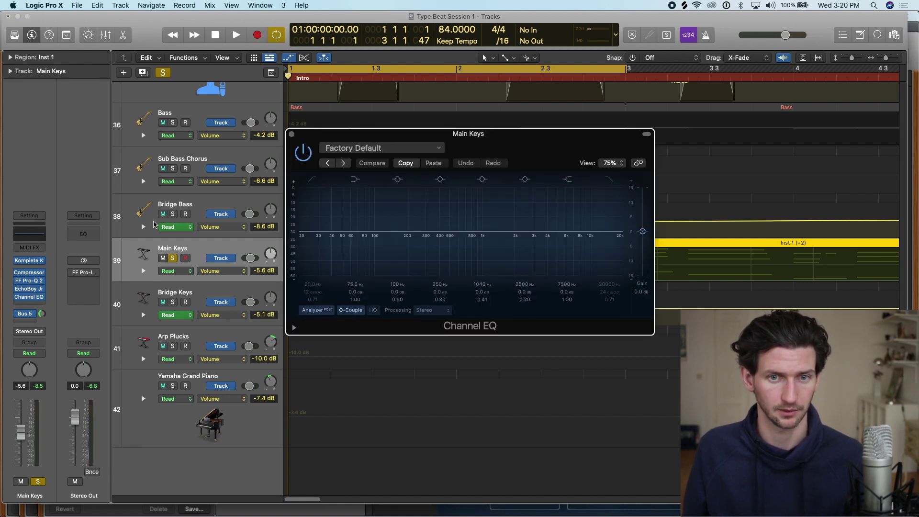
left_click_drag(362, 143, 364, 297)
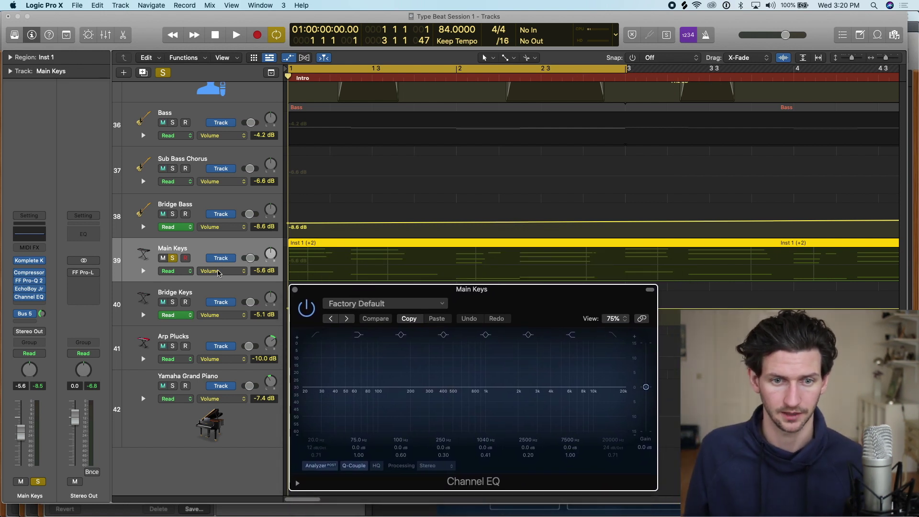
left_click(233, 276)
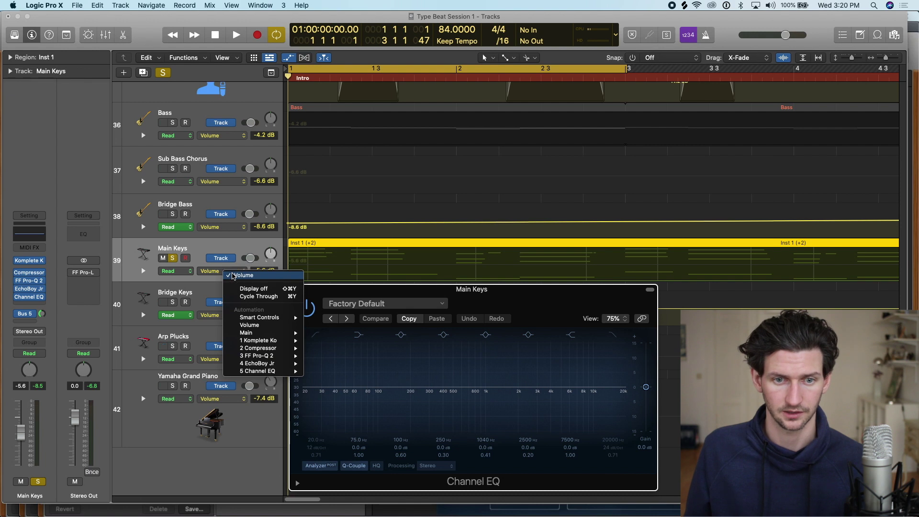
mouse_move(266, 371)
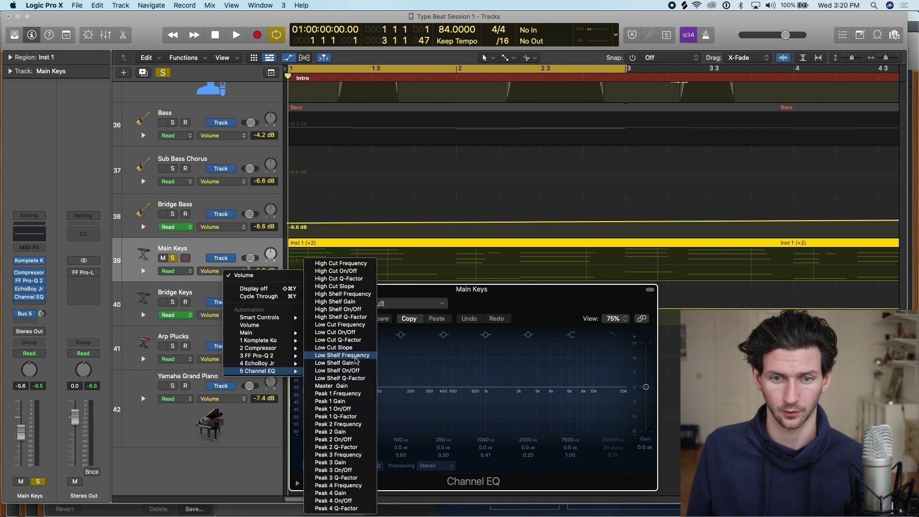
left_click(359, 326)
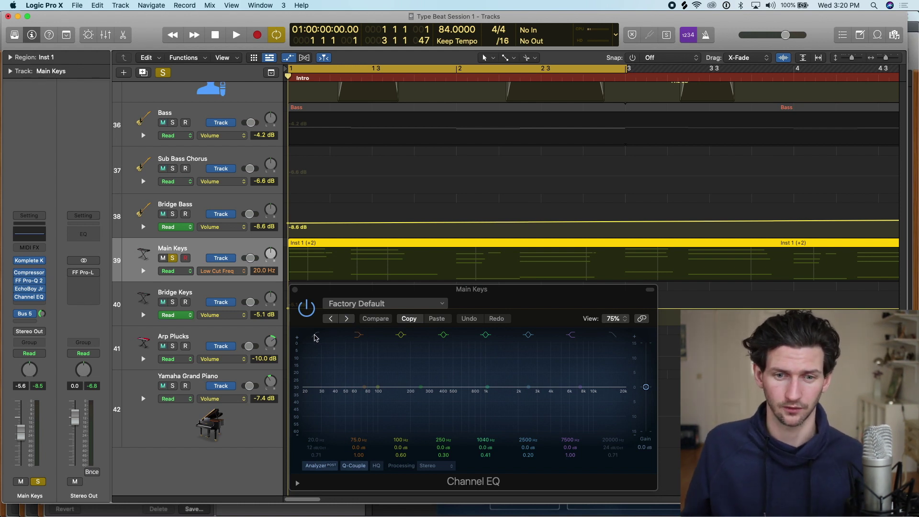
- Enable the Channel EQ low-cut band and drag the Main Keys Low Cut Freq automation up to about 2080 Hz
mouse_move(477, 299)
left_mouse_down()
mouse_move(467, 229)
mouse_move(480, 266)
mouse_move(479, 312)
mouse_move(475, 303)
left_mouse_up()
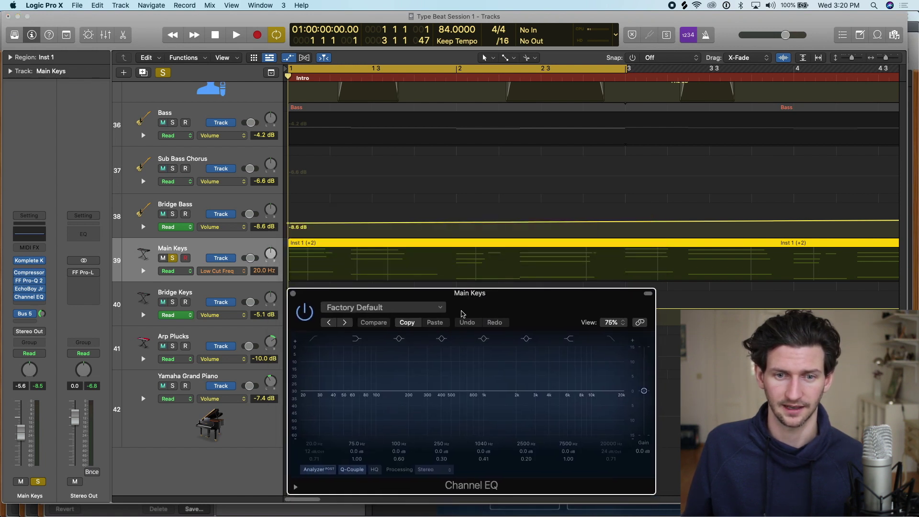
left_click(313, 339)
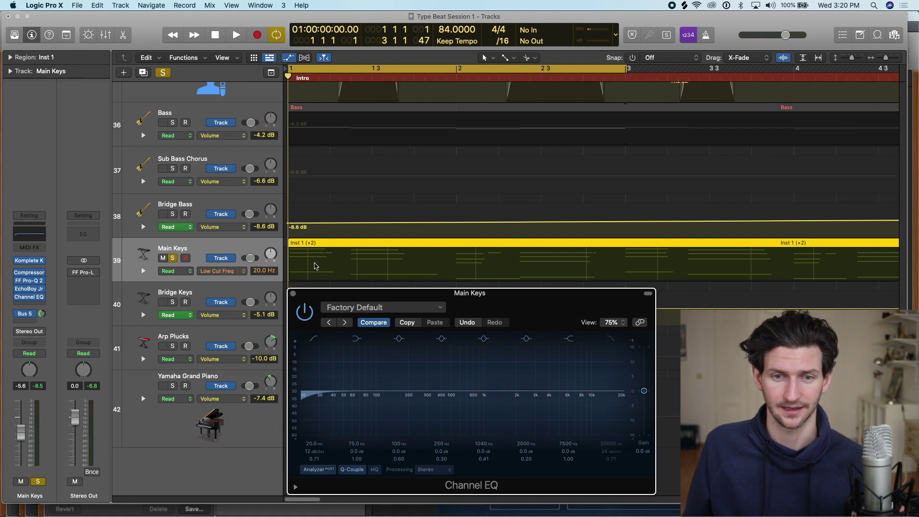
left_click(315, 266)
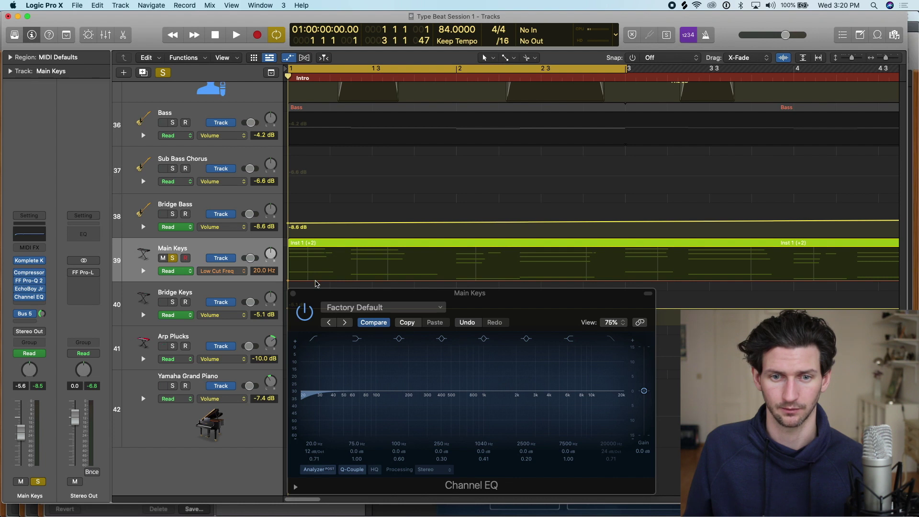
left_click_drag(315, 283, 315, 253)
- Put Main Keys in Latch mode and record a low-cut sweep from about 4260 Hz to 695 Hz during playback
left_click(182, 275)
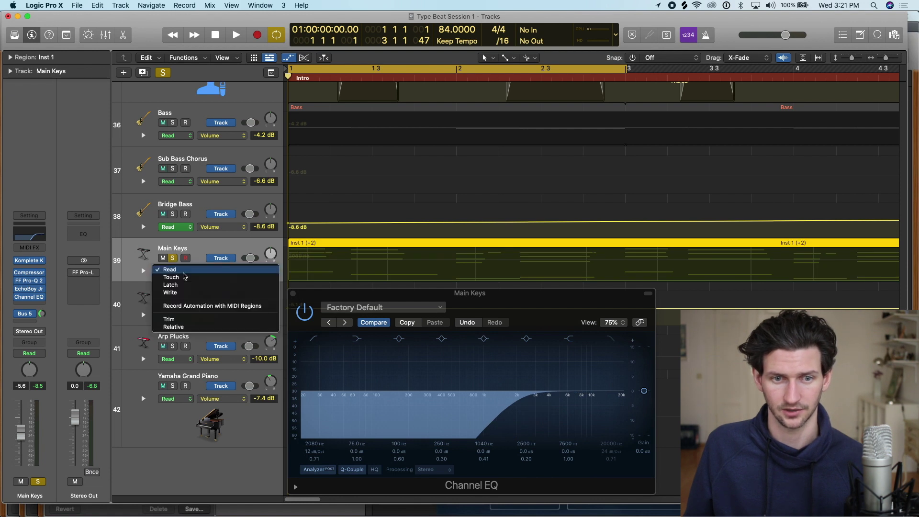
left_click(194, 289)
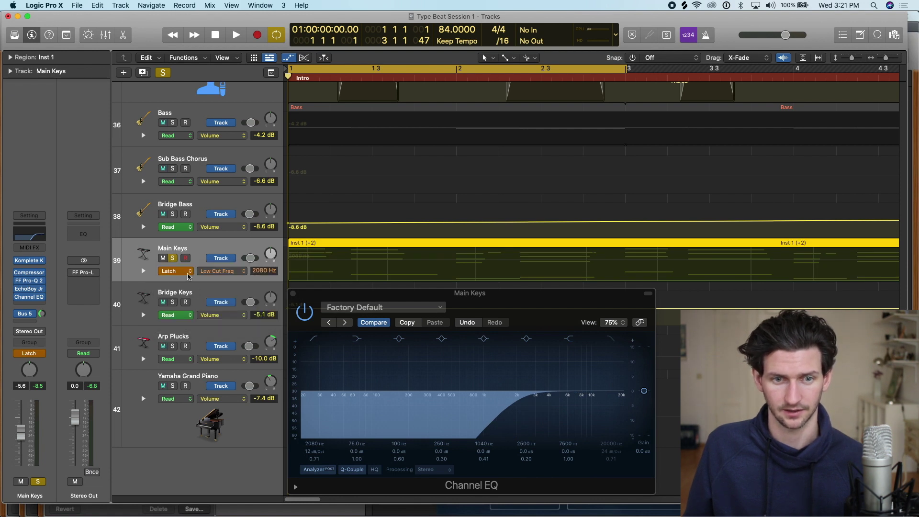
left_click_drag(515, 397, 551, 399)
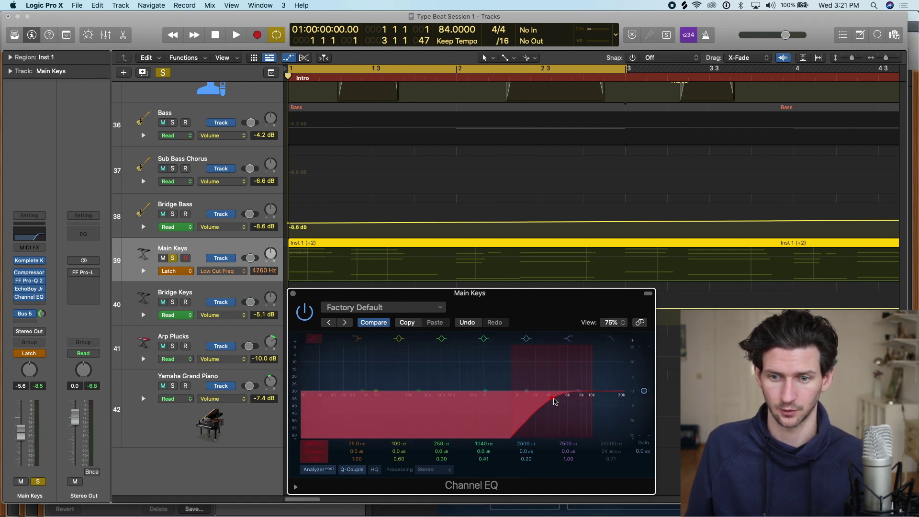
mouse_move(554, 403)
left_mouse_down()
mouse_move(575, 402)
mouse_move(438, 410)
mouse_move(450, 412)
left_mouse_up()
key("space")
key("space")
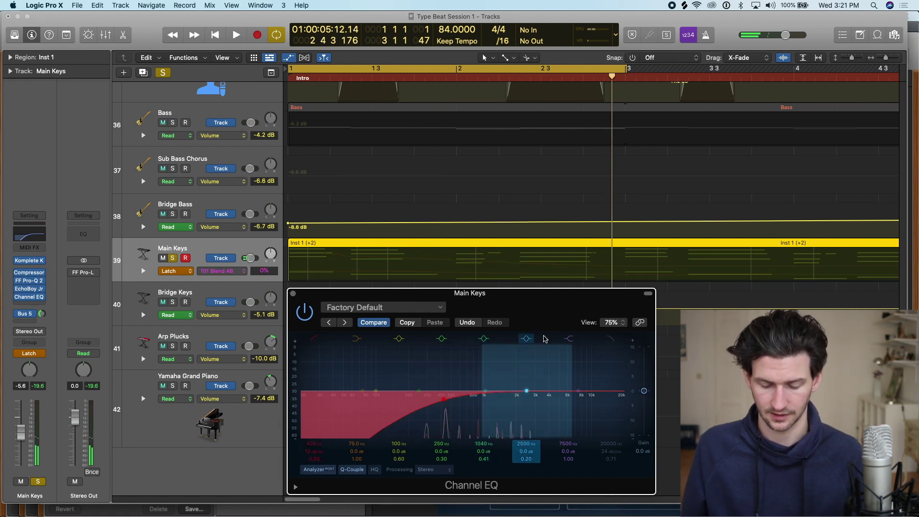
- Set a cycle area looping bars 1 to 5
key("c")
scroll(472, 76, "down", 5)
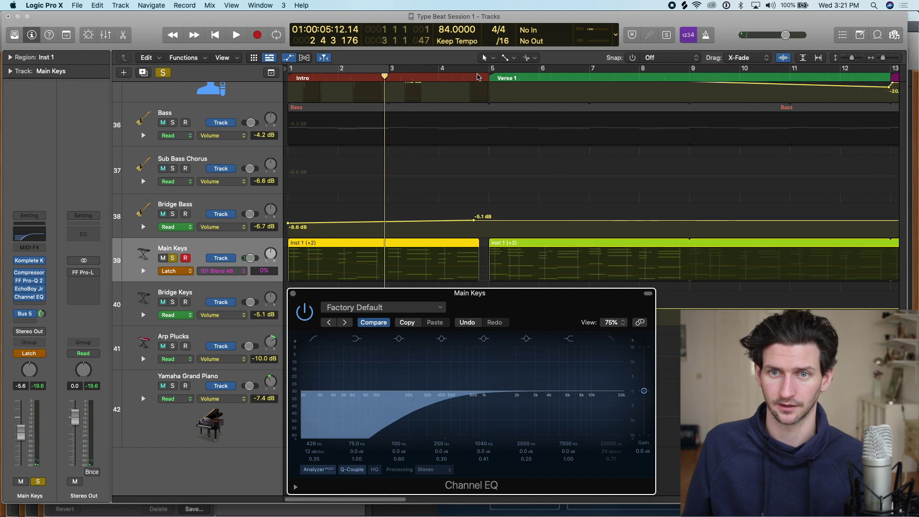
left_click_drag(491, 70, 290, 70)
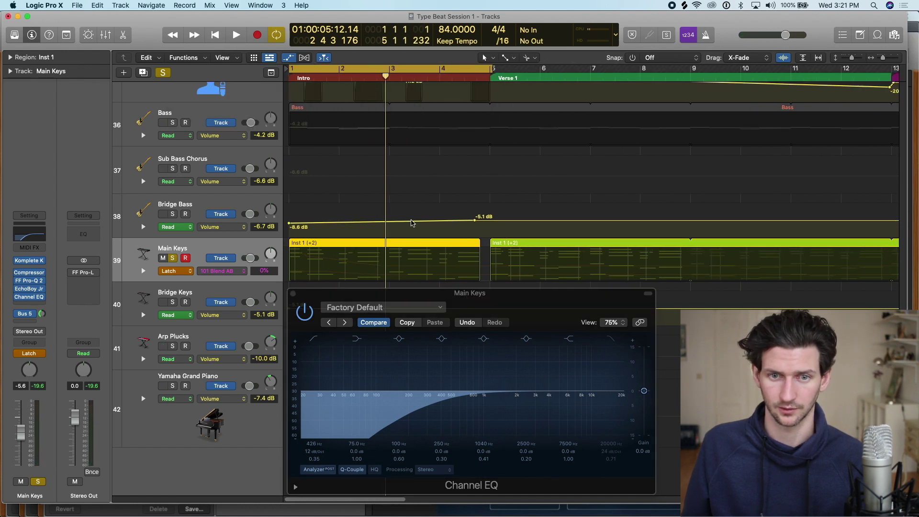
scroll(412, 222, "up", 1)
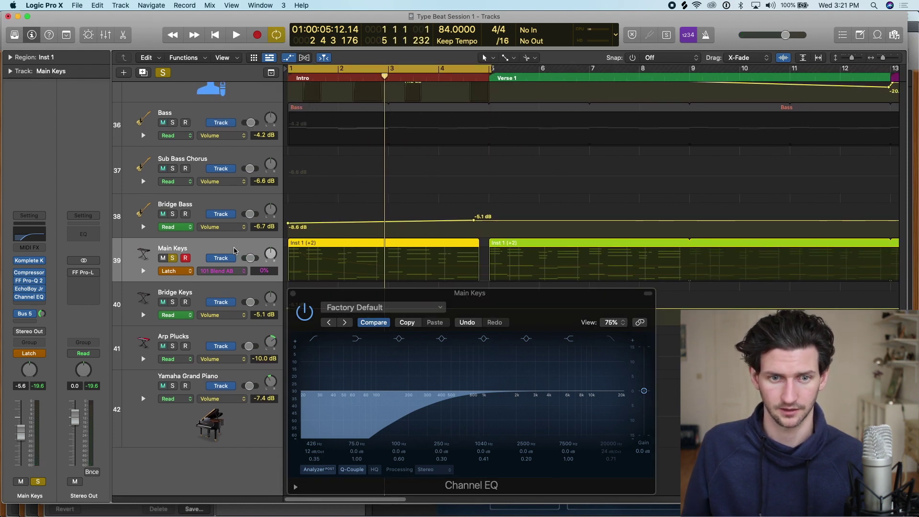
- Select the Main Keys low-cut band and push its frequency back up to about 4760 Hz
right_click(235, 251)
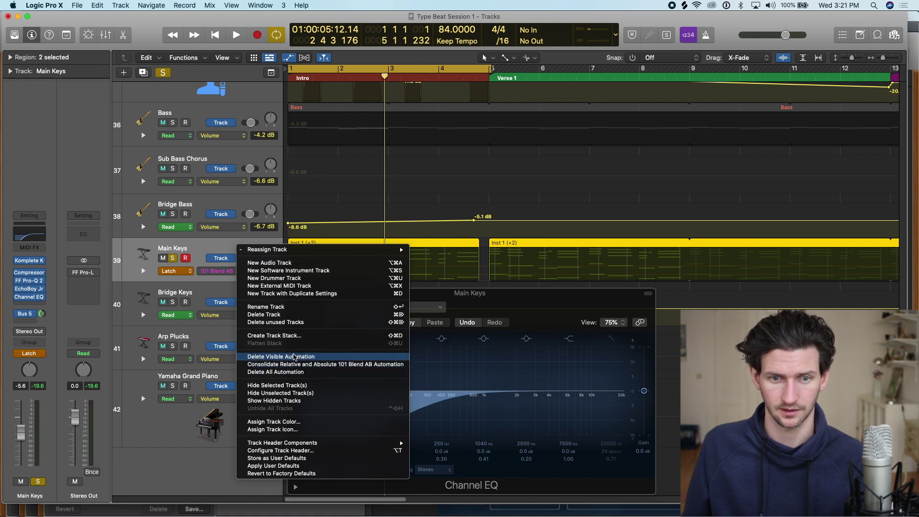
left_click(294, 356)
left_click(242, 274)
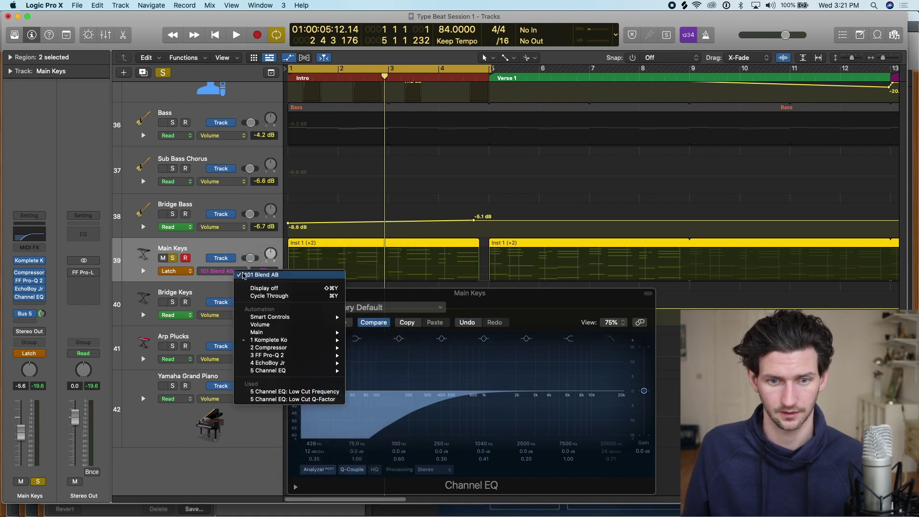
key("Escape")
left_click(433, 417)
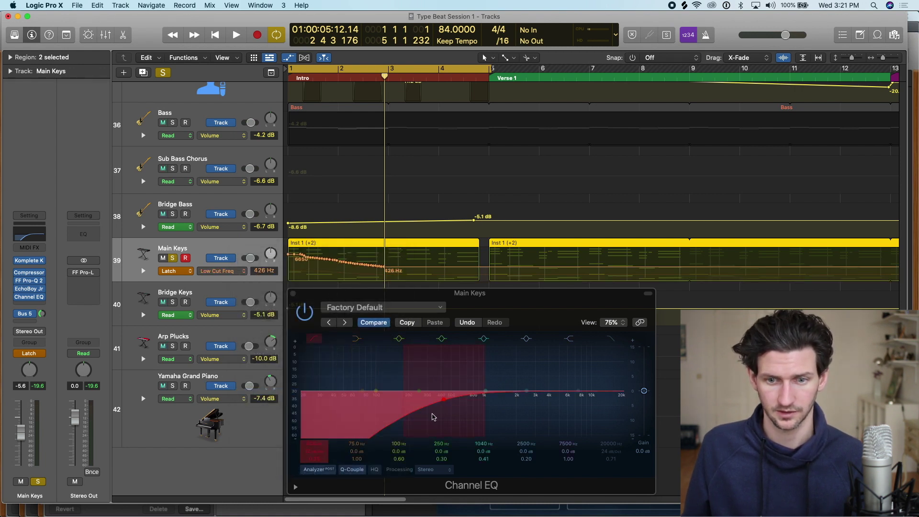
left_click_drag(449, 398, 555, 391)
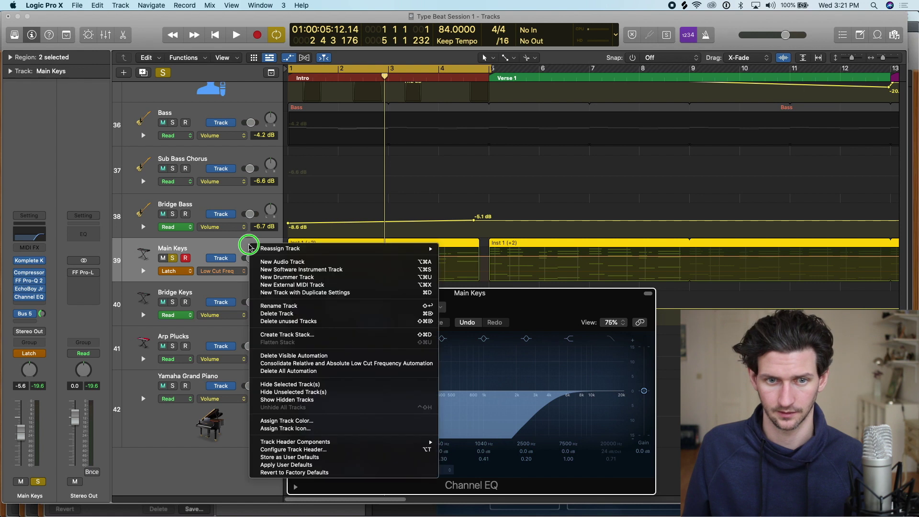
- Delete the visible Low Cut Freq automation from the Main Keys track
right_click(250, 244)
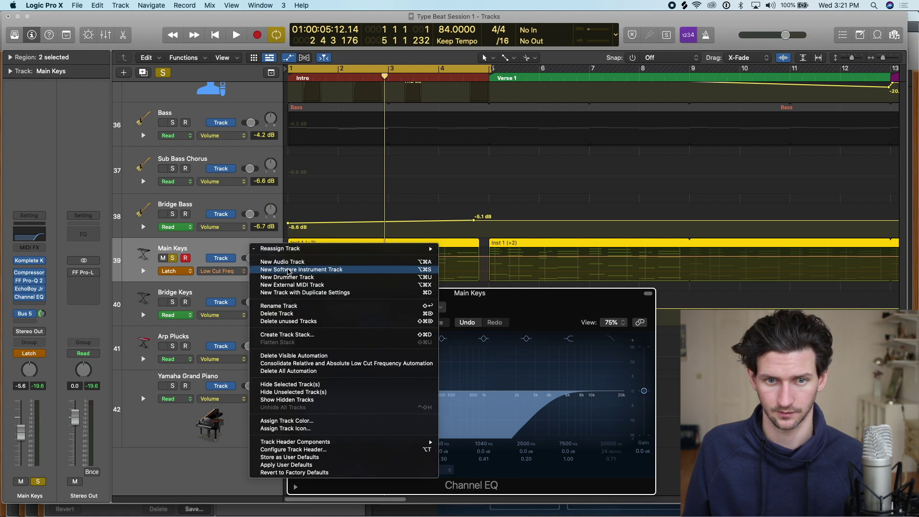
left_click(235, 249)
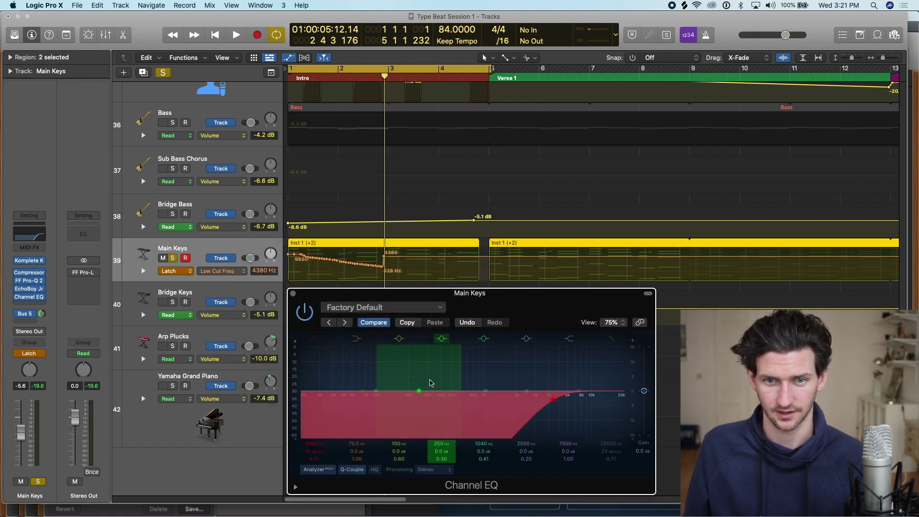
right_click(238, 248)
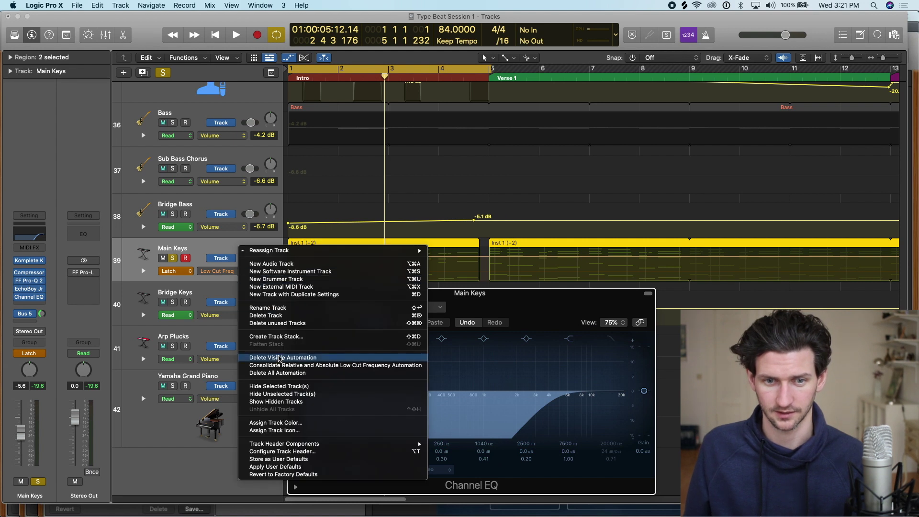
left_click(279, 358)
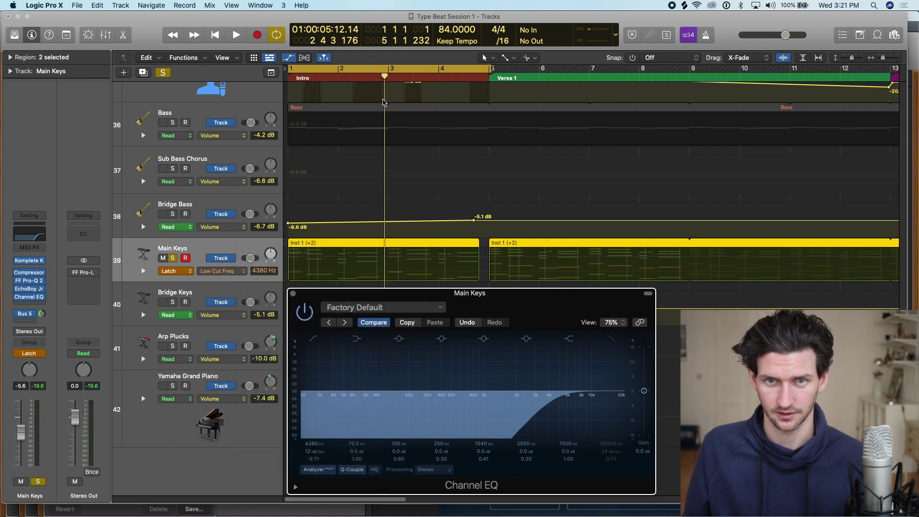
- From the project start, record a new low-cut sweep falling from about 4380 Hz to 76 Hz
key("Return")
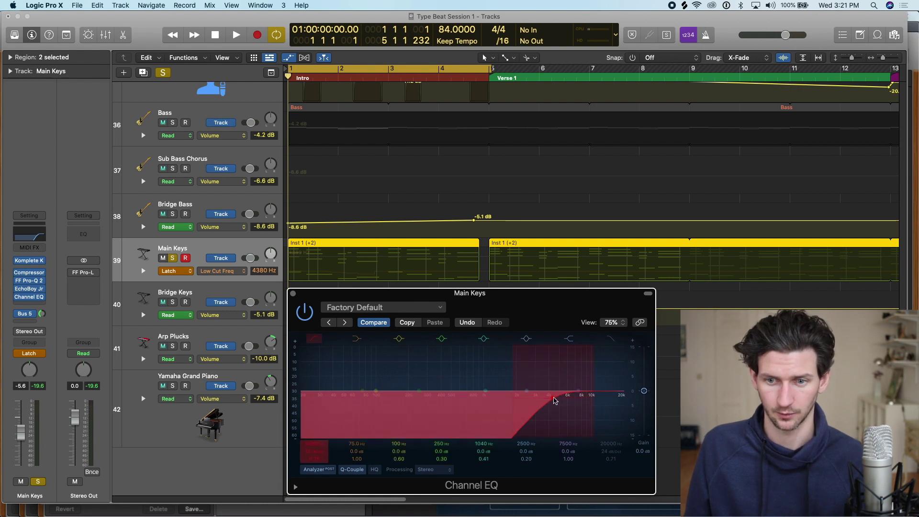
key("space")
mouse_move(554, 401)
left_mouse_down()
mouse_move(413, 404)
mouse_move(359, 391)
left_mouse_up()
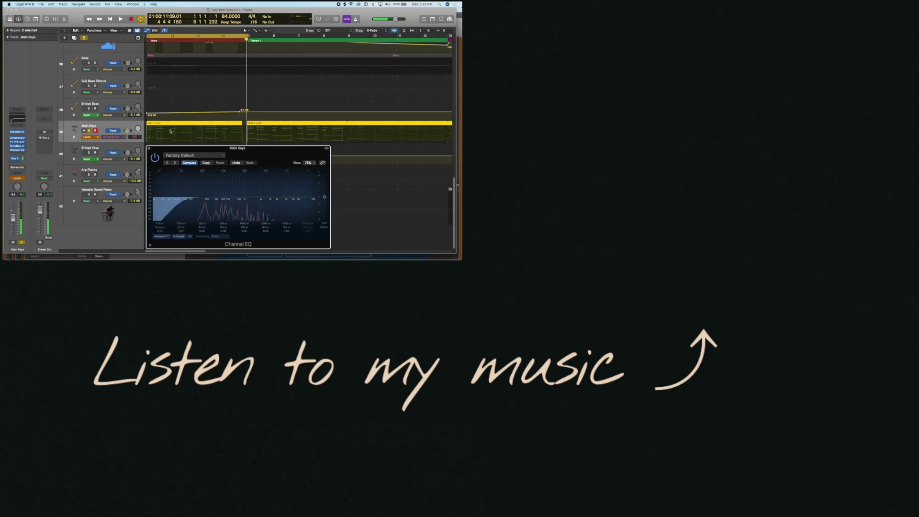
- Show the Channel EQ Low Cut Frequency curve in the Main Keys automation lane
left_click(115, 137)
left_click(138, 198)
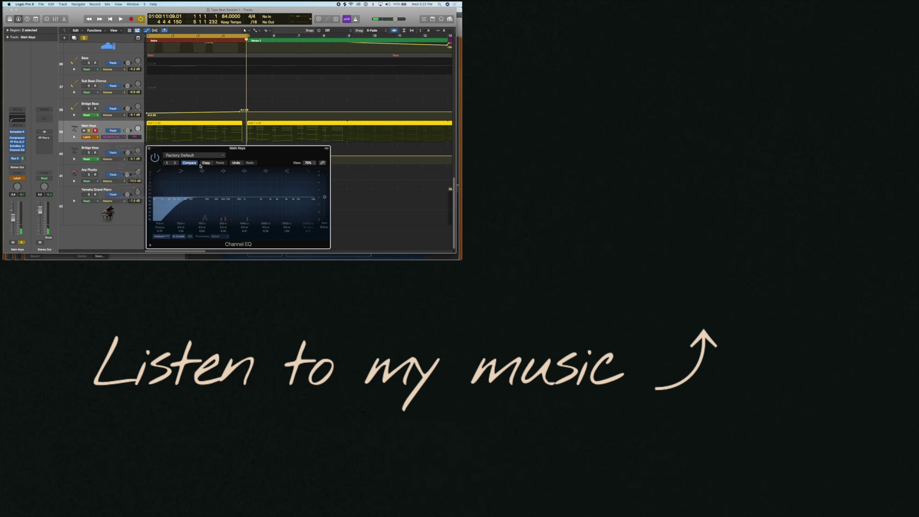